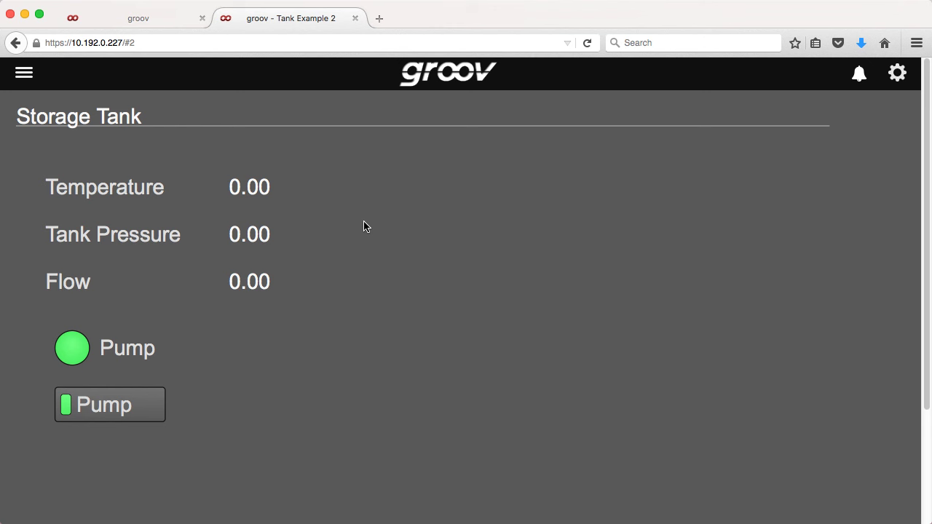
- View the Tank Example 1 page and open the SVG Image Library on the groov website
{"action": "left_click", "coordinate": [28, 76]}
{"action": "left_click", "coordinate": [43, 112]}
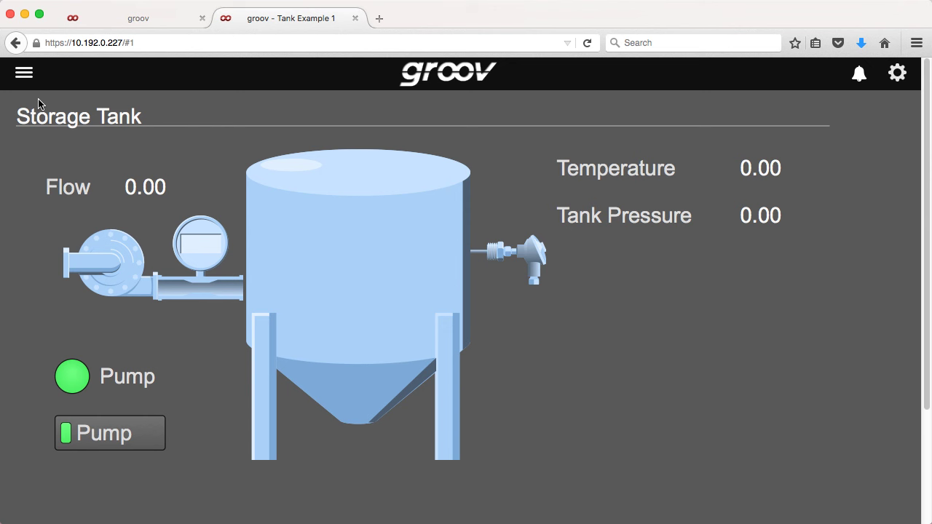
{"action": "left_click", "coordinate": [139, 27]}
{"action": "mouse_move", "coordinate": [680, 119]}
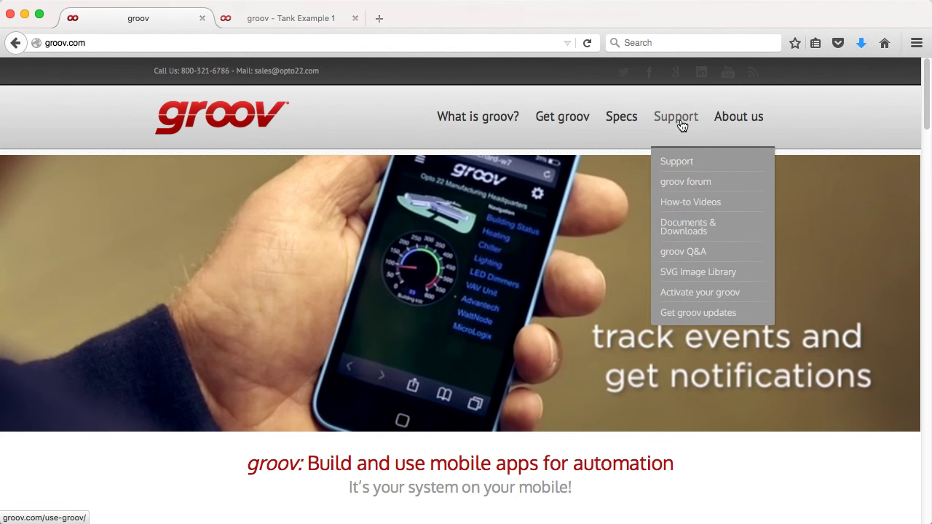
{"action": "left_click", "coordinate": [685, 272]}
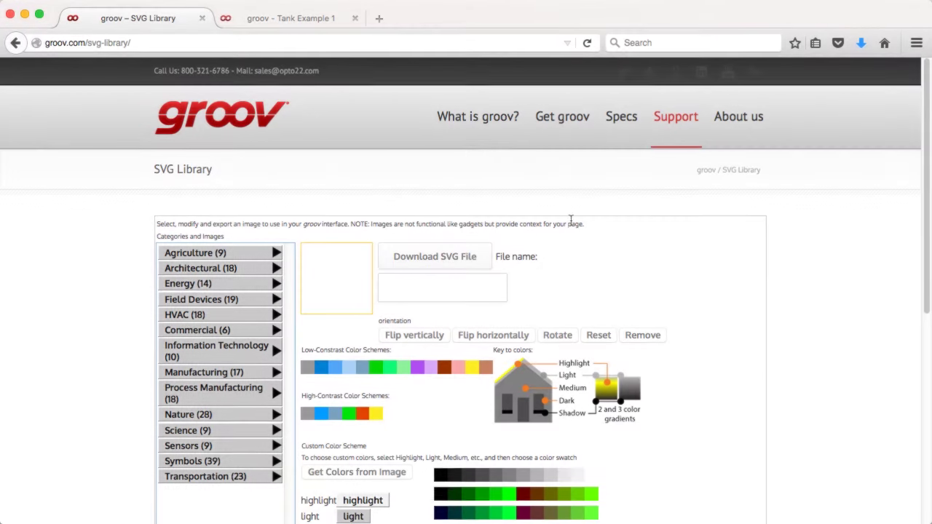
- Review the images used on the Tank Example 1 page, returning to the SVG Library
{"action": "left_click", "coordinate": [307, 22]}
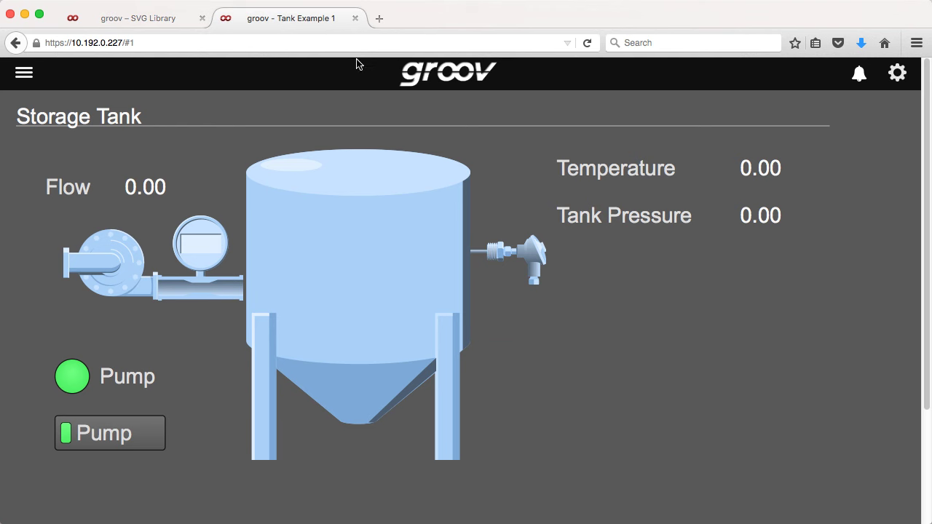
{"action": "left_click_drag", "start_coordinate": [906, 506], "coordinate": [923, 517]}
{"action": "left_click", "coordinate": [150, 19]}
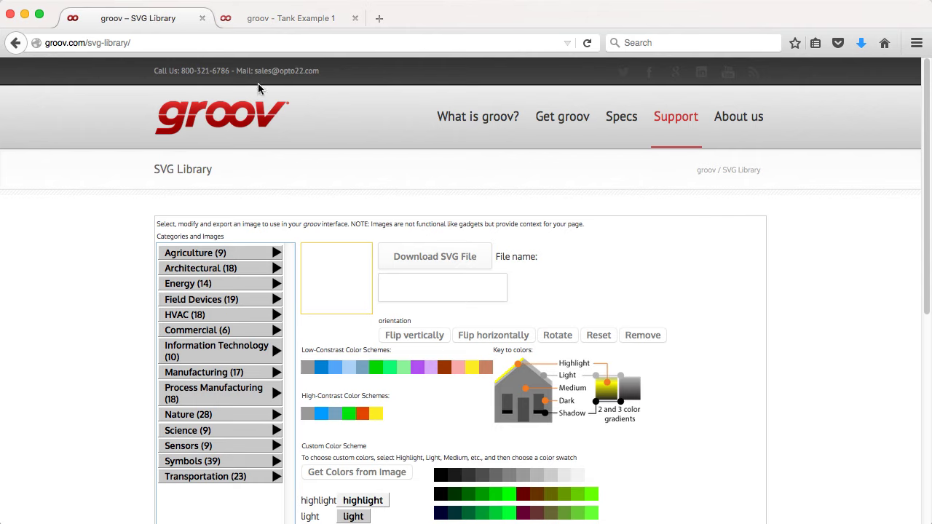
- Browse the images in the Architectural category and collapse it
{"action": "left_click_drag", "start_coordinate": [921, 230], "coordinate": [922, 316]}
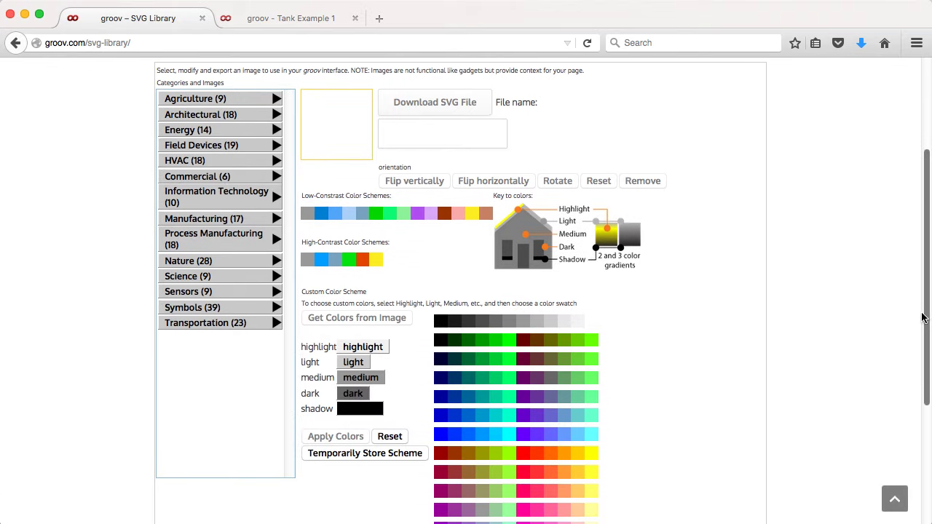
{"action": "left_click", "coordinate": [277, 115]}
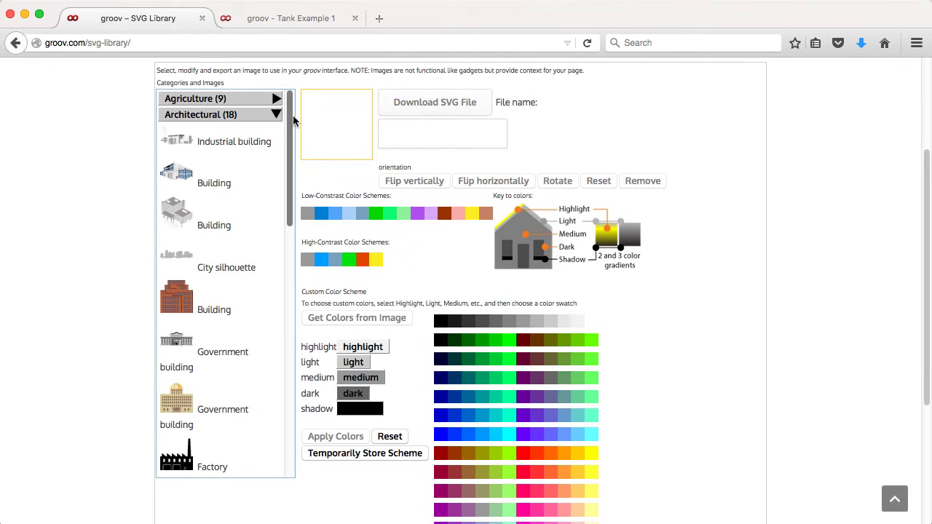
{"action": "scroll", "coordinate": [284, 207], "scroll_direction": "down", "scroll_amount": 5}
{"action": "scroll", "coordinate": [284, 207], "scroll_direction": "down", "scroll_amount": 3}
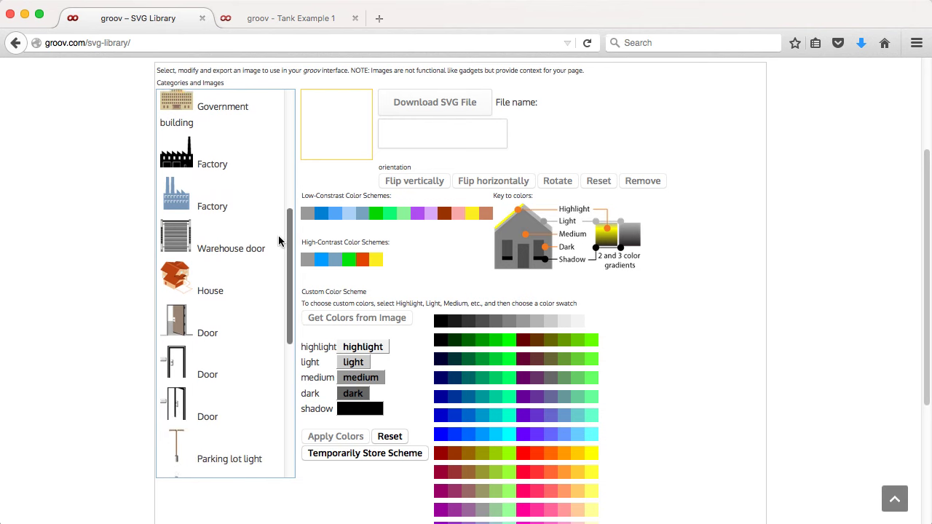
{"action": "scroll", "coordinate": [285, 192], "scroll_direction": "up", "scroll_amount": 3}
{"action": "scroll", "coordinate": [284, 192], "scroll_direction": "up", "scroll_amount": 5}
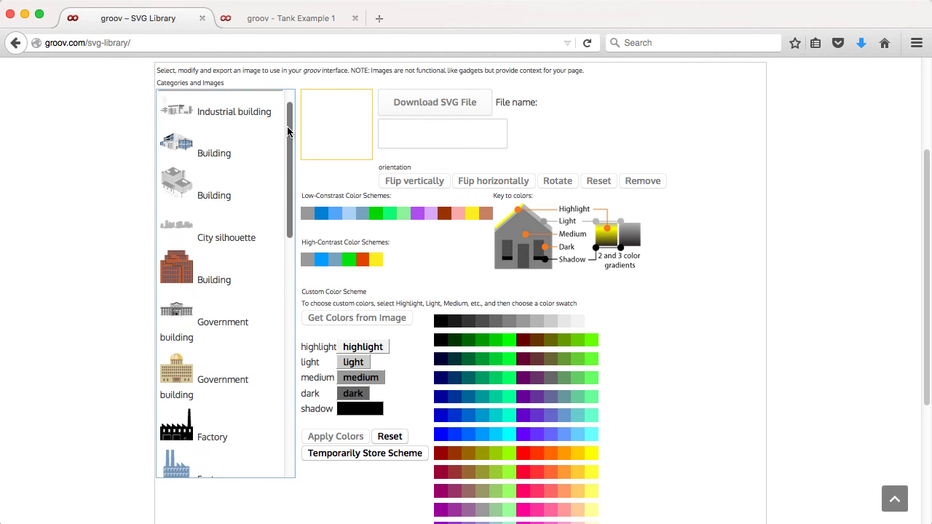
{"action": "left_click", "coordinate": [275, 119]}
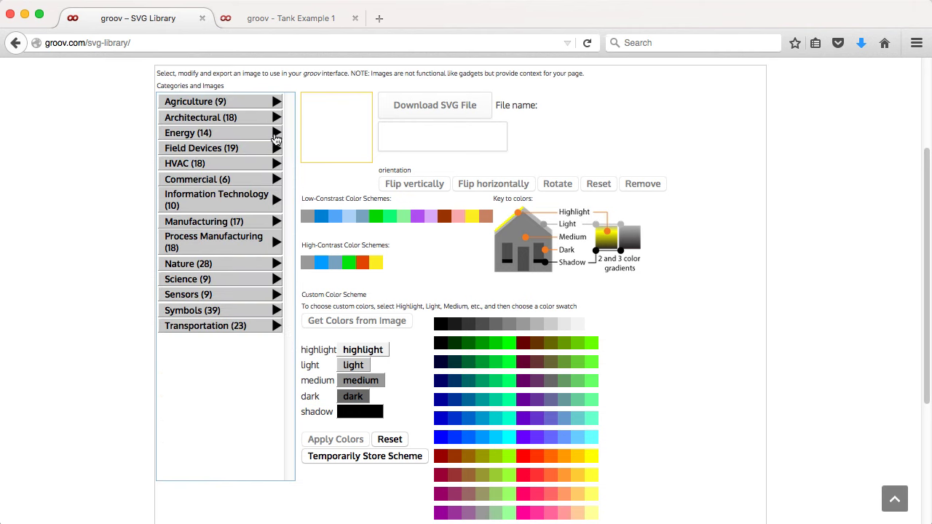
- Choose the first Tank image, the one with legs, from Process Manufacturing and give it the third low-contrast color scheme, blue
{"action": "left_click", "coordinate": [273, 246]}
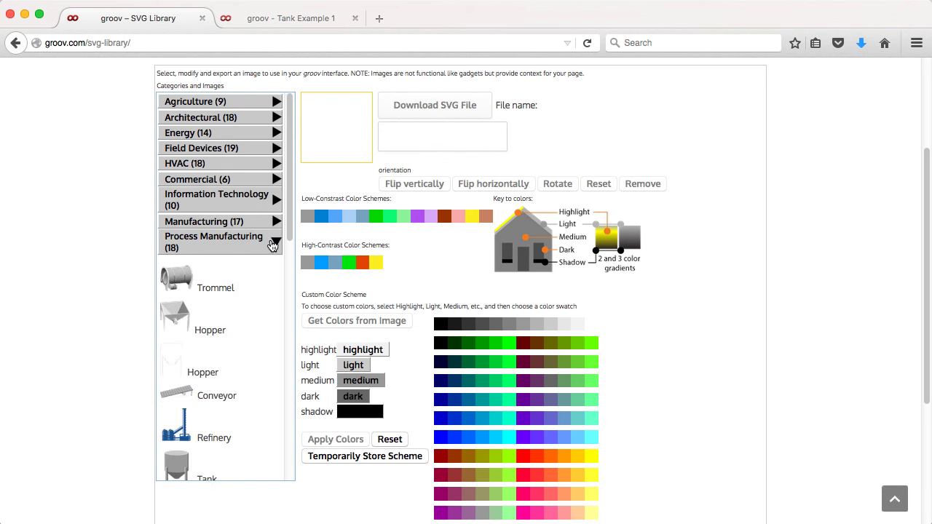
{"action": "scroll", "coordinate": [282, 262], "scroll_direction": "down", "scroll_amount": 3}
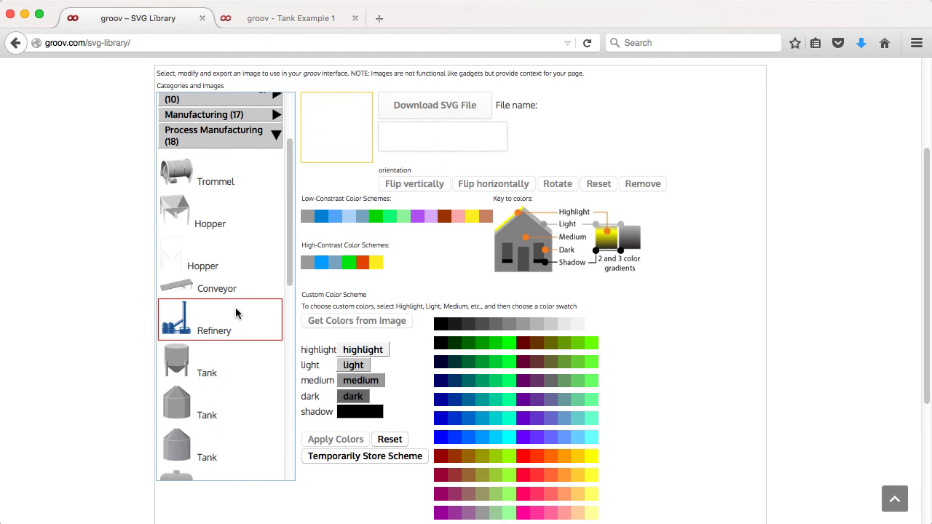
{"action": "left_click", "coordinate": [191, 364]}
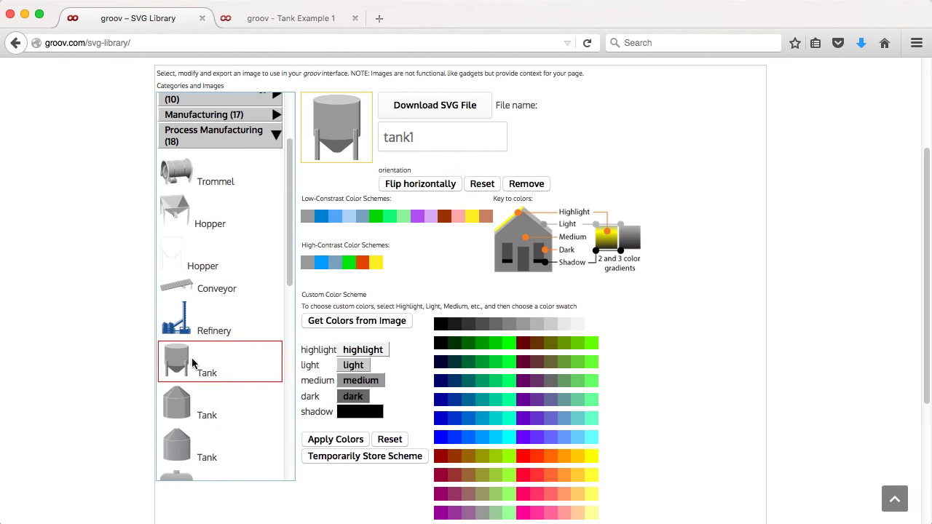
{"action": "left_click", "coordinate": [335, 218]}
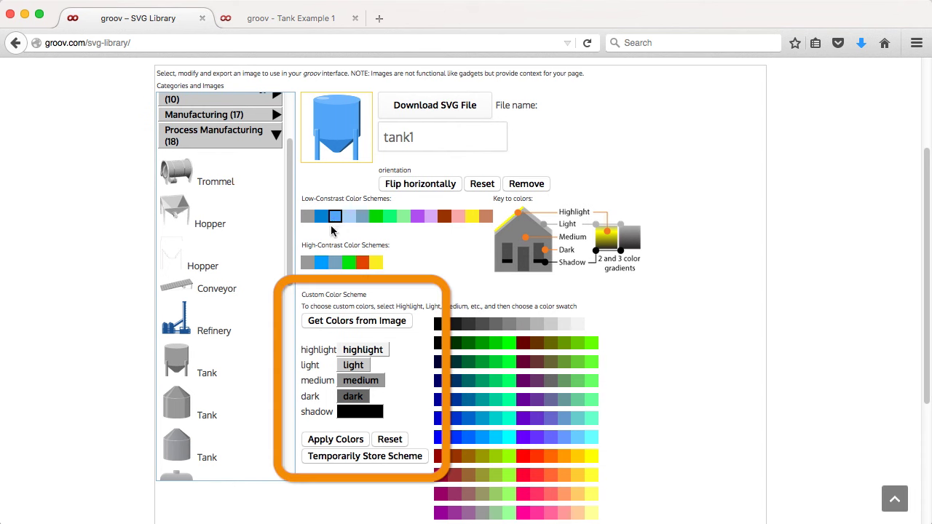
- Build a custom scheme from the tank's colors with light gray highlight and sky blue light, applying it and temporarily storing it
{"action": "left_click", "coordinate": [335, 325]}
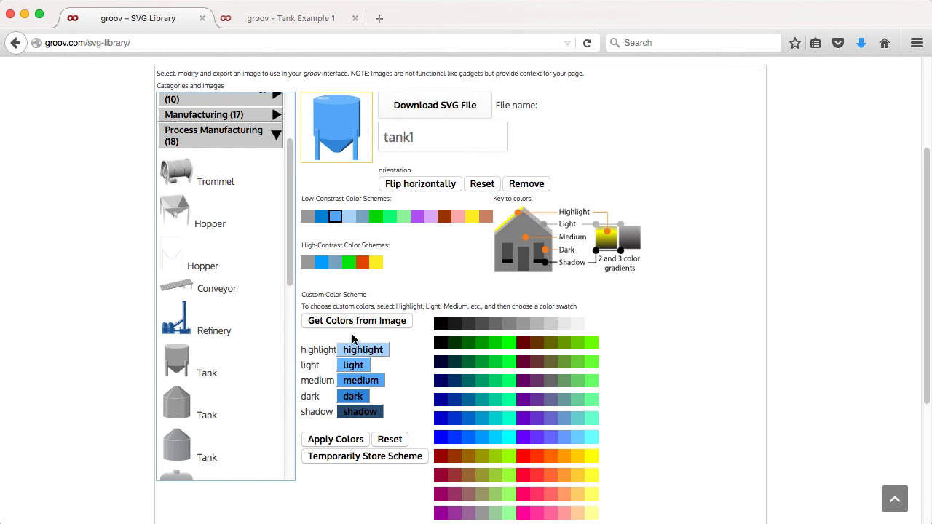
{"action": "left_click", "coordinate": [363, 351]}
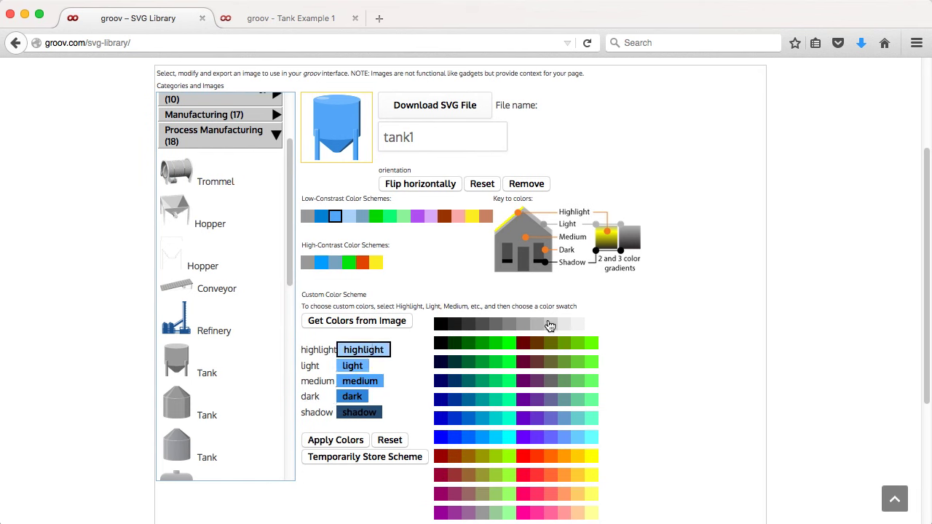
{"action": "left_click", "coordinate": [550, 325]}
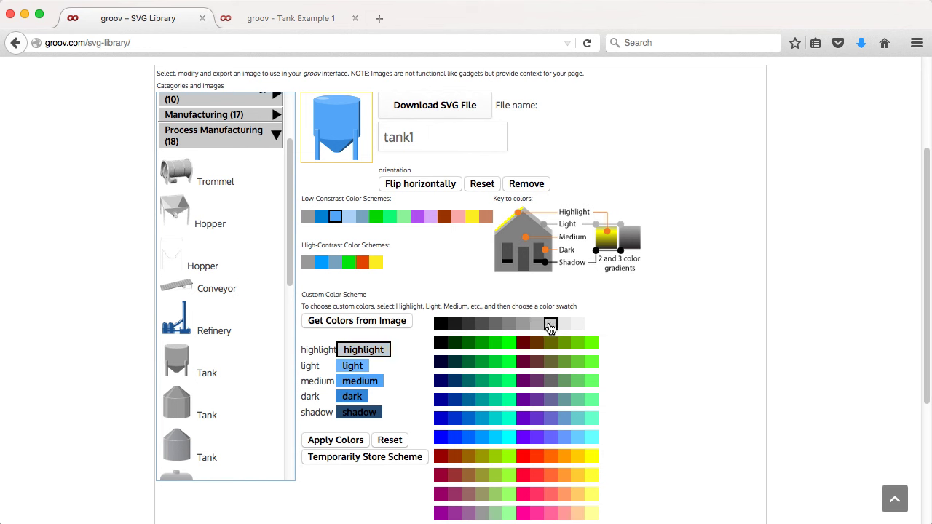
{"action": "left_click", "coordinate": [354, 366]}
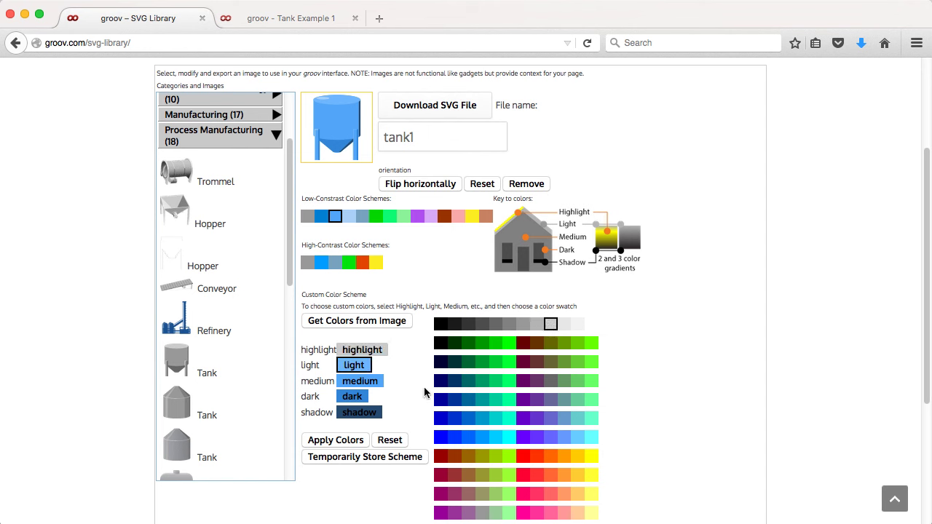
{"action": "left_click", "coordinate": [577, 438]}
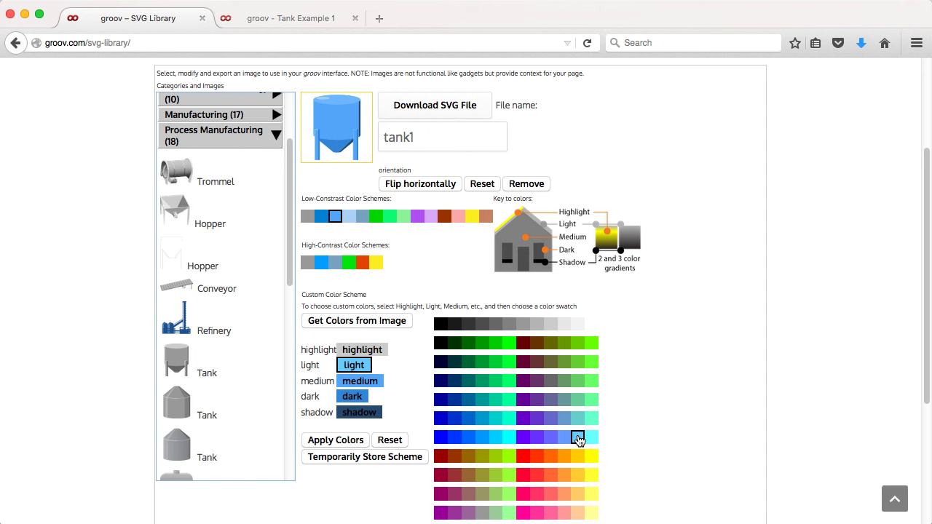
{"action": "left_click", "coordinate": [326, 446]}
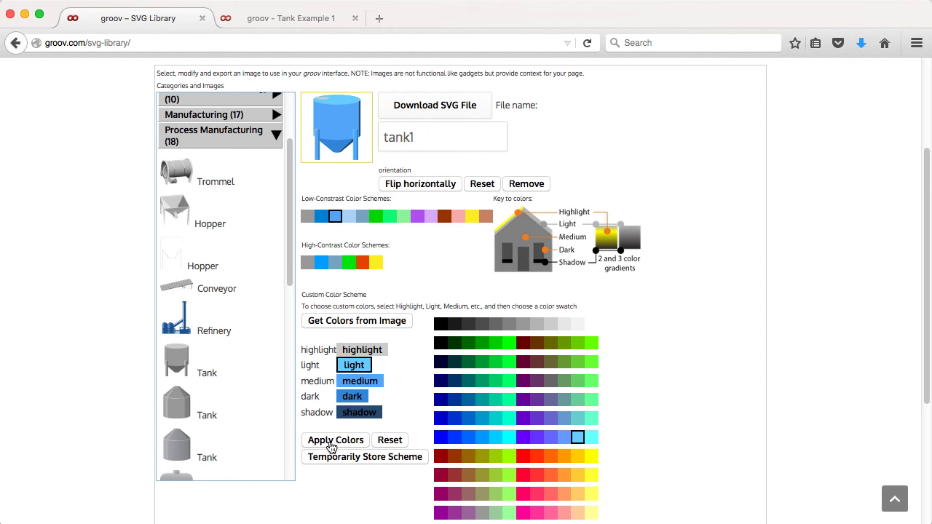
{"action": "left_click", "coordinate": [339, 462]}
- Name the tank image file tank1_blue and save it as a downloaded SVG
{"action": "left_click", "coordinate": [426, 138]}
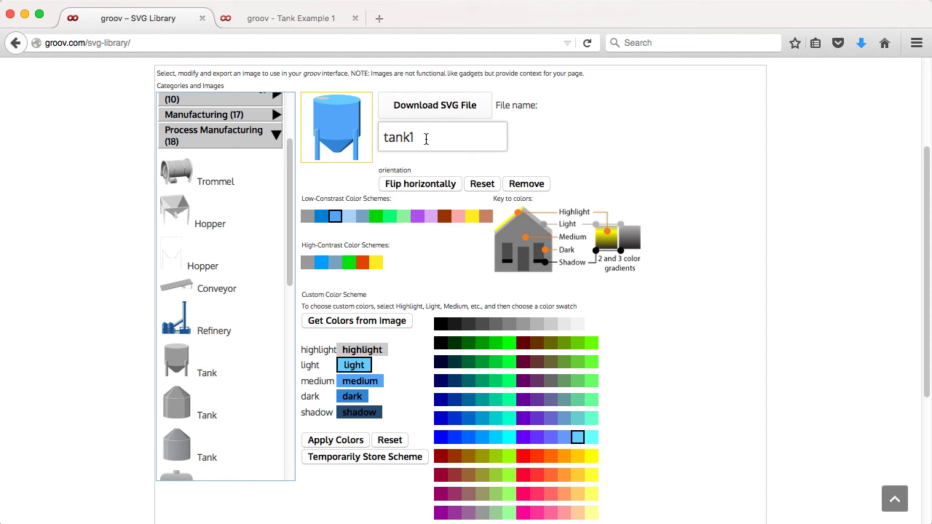
{"action": "type", "text": "_blue"}
{"action": "left_click", "coordinate": [438, 105]}
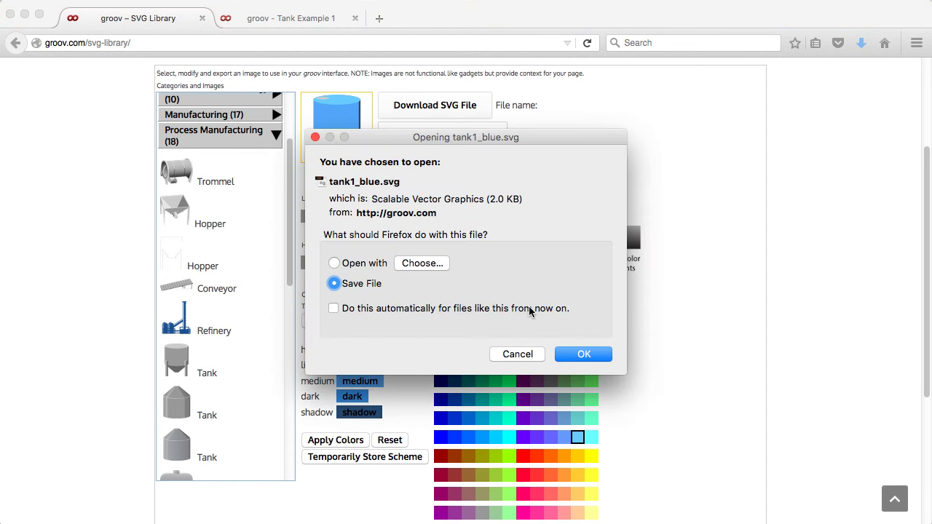
{"action": "left_click", "coordinate": [572, 354]}
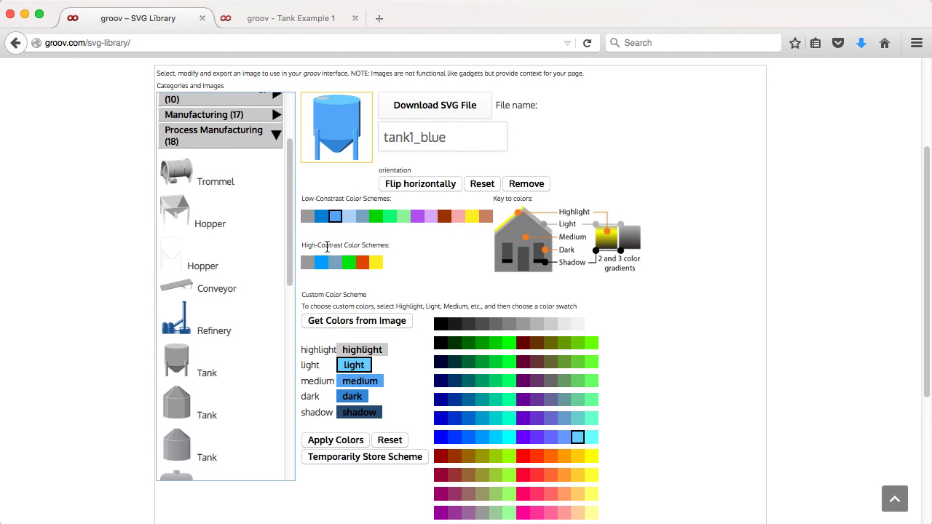
- Select the first Flow meter image from the Sensors category
{"action": "scroll", "coordinate": [293, 248], "scroll_direction": "up", "scroll_amount": 5}
{"action": "left_click", "coordinate": [278, 251]}
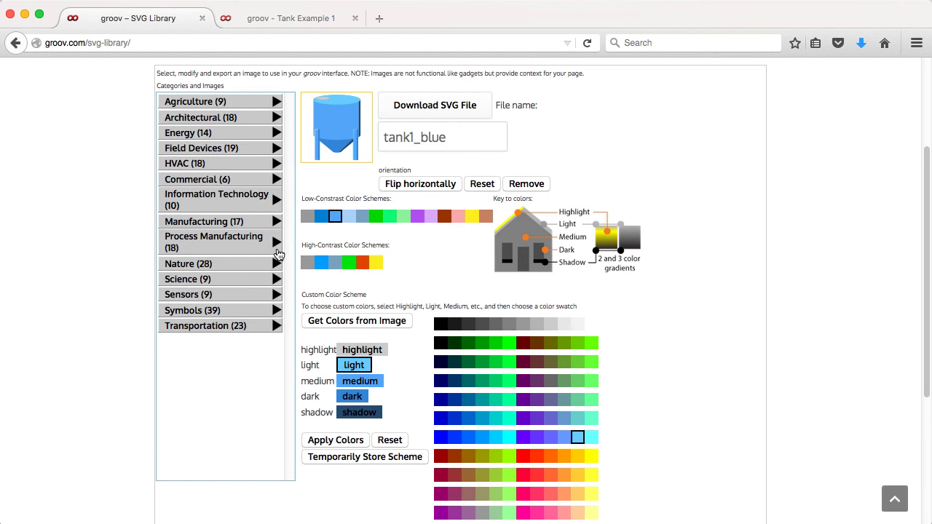
{"action": "left_click", "coordinate": [276, 296]}
{"action": "scroll", "coordinate": [276, 297], "scroll_direction": "down", "scroll_amount": 3}
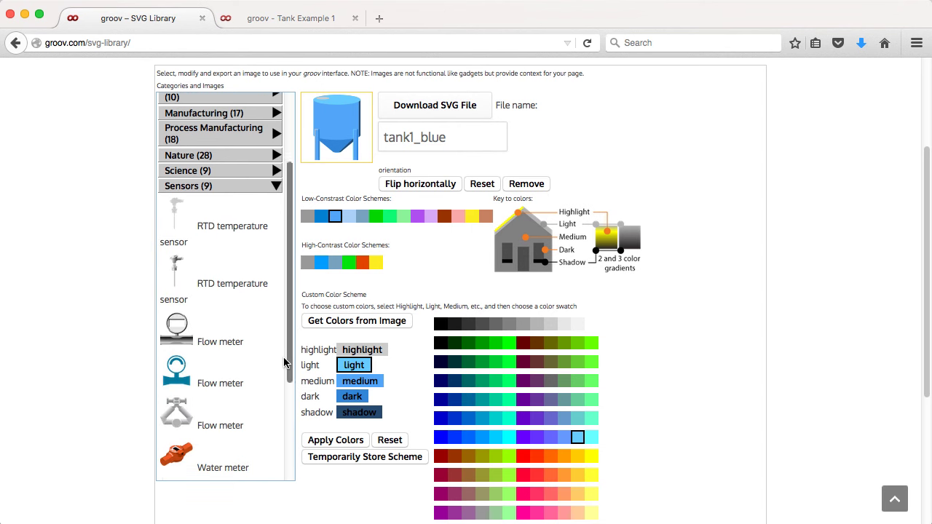
{"action": "left_click", "coordinate": [240, 342]}
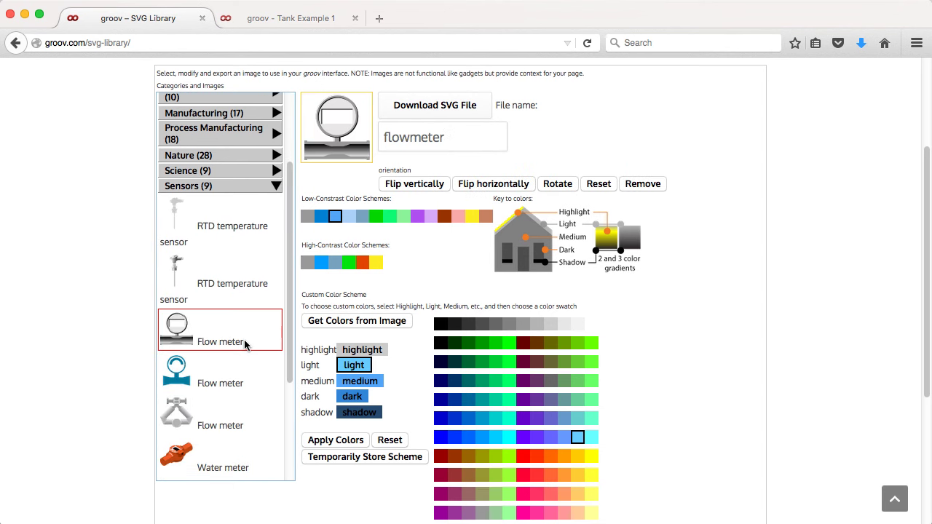
- Apply the custom color scheme to the flow meter and download it as flowmeter.svg
{"action": "left_click", "coordinate": [339, 442]}
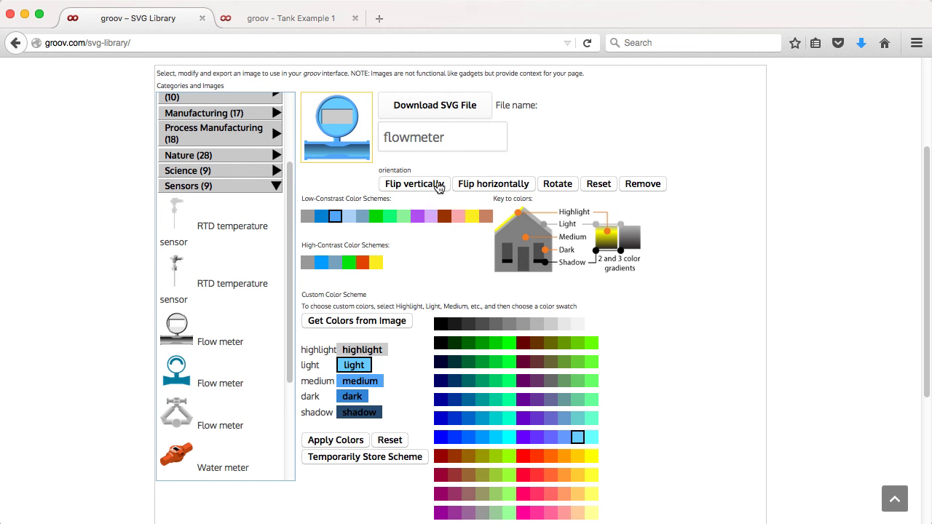
{"action": "left_click", "coordinate": [449, 107]}
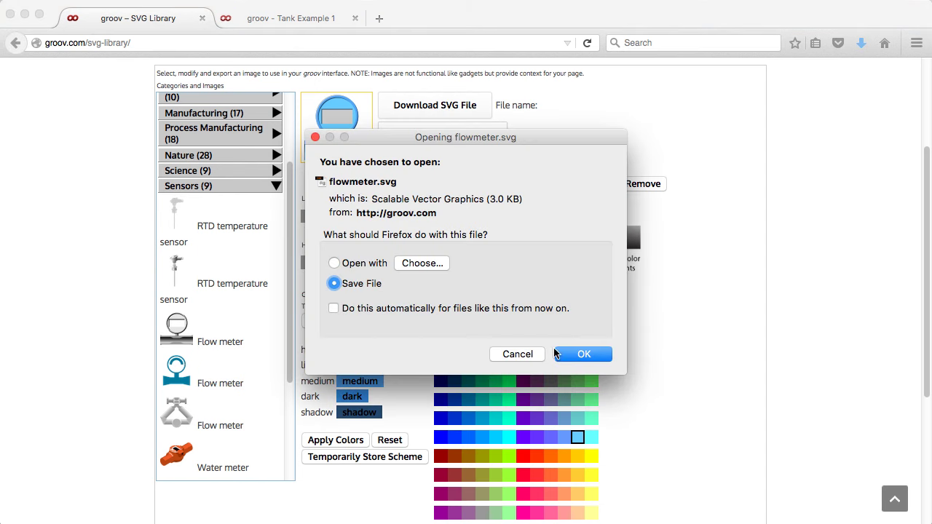
{"action": "left_click", "coordinate": [581, 355]}
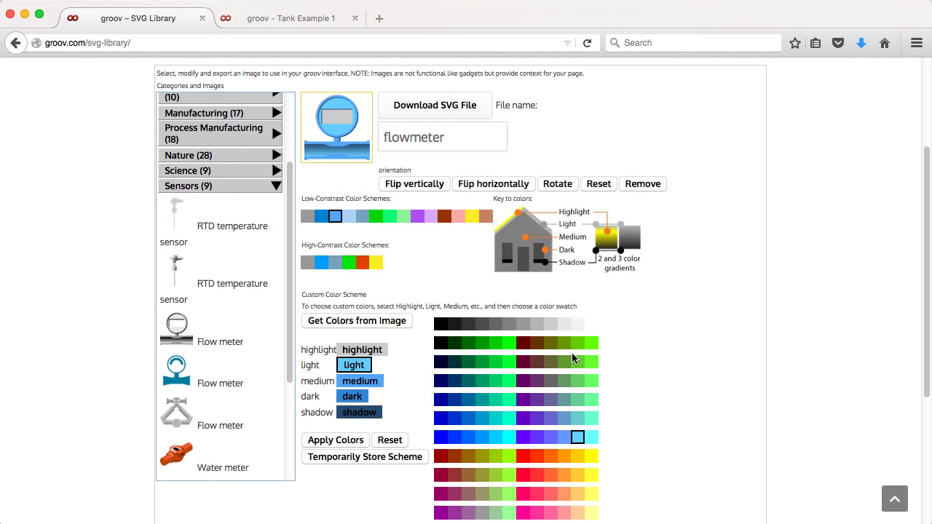
- Download the second RTD temperature sensor image as sensor_rtd.svg, recolored with the custom scheme and rotated once
{"action": "left_click", "coordinate": [233, 282]}
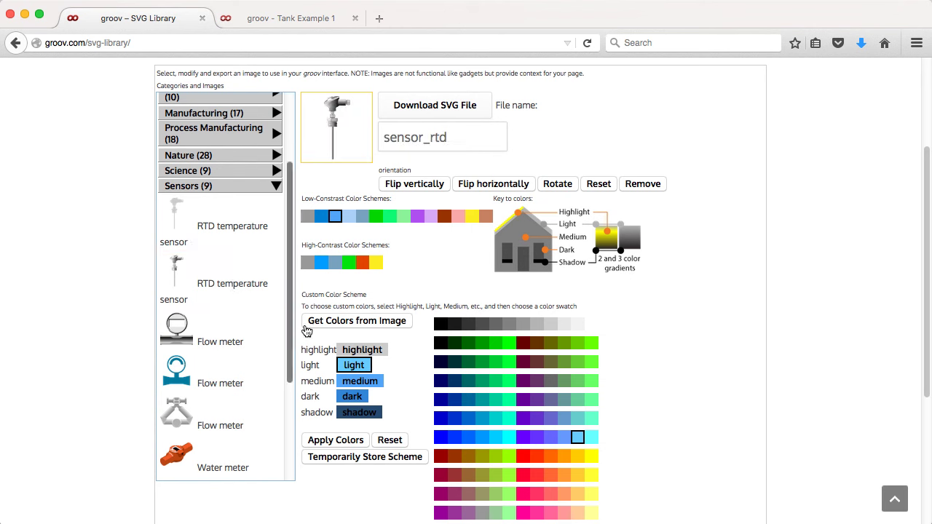
{"action": "left_click", "coordinate": [343, 441]}
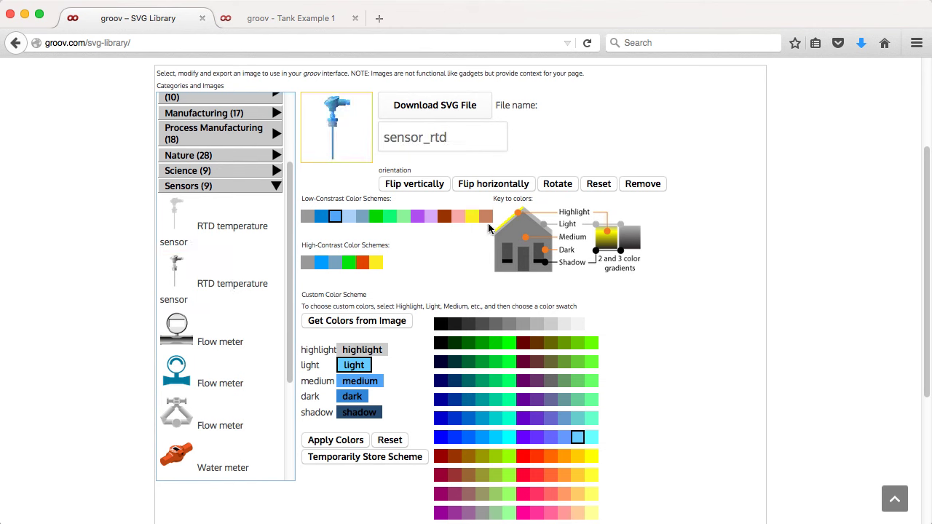
{"action": "left_click", "coordinate": [552, 187]}
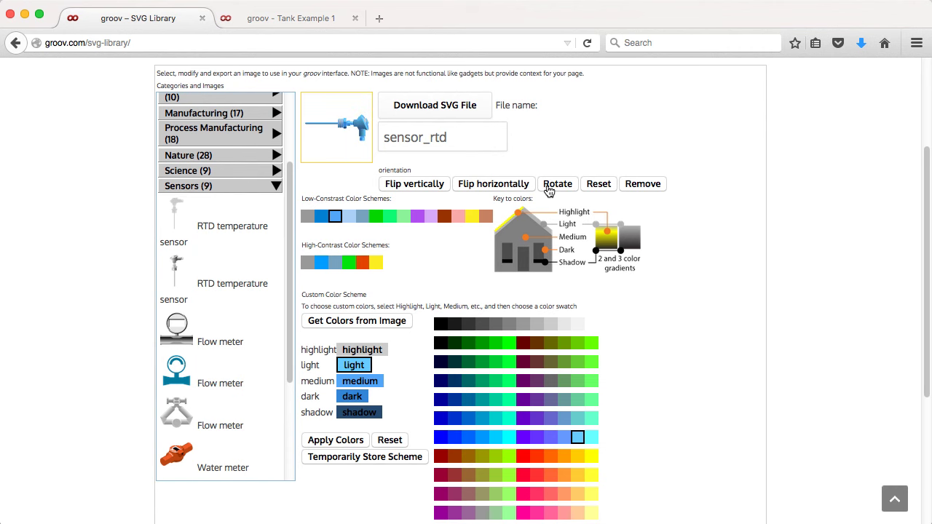
{"action": "left_click", "coordinate": [468, 111]}
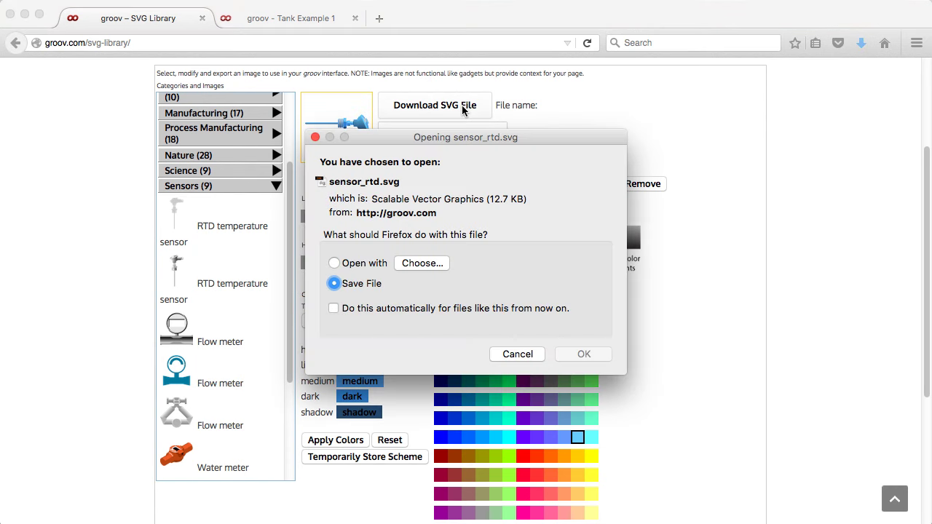
{"action": "left_click", "coordinate": [584, 354]}
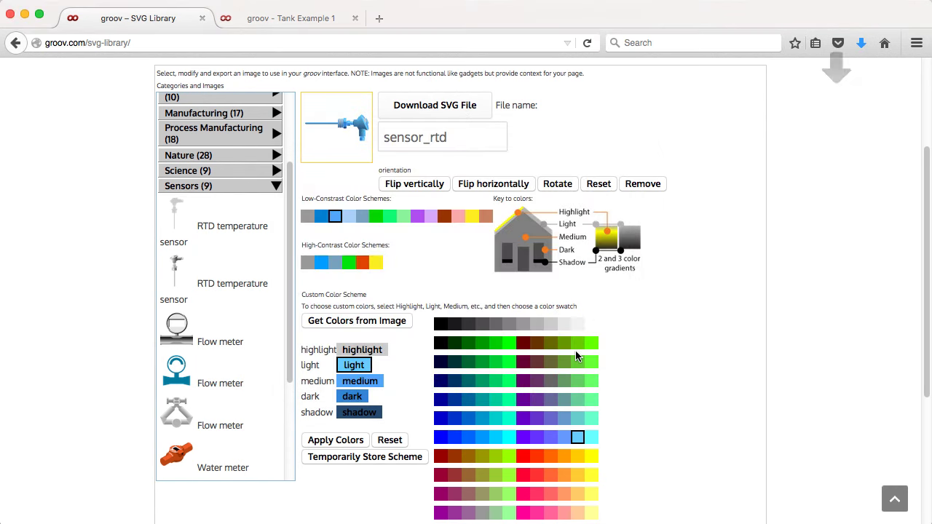
- Select the first Pump image after Pipeline pump from the Field Devices category
{"action": "left_click", "coordinate": [277, 186]}
{"action": "left_click", "coordinate": [277, 150]}
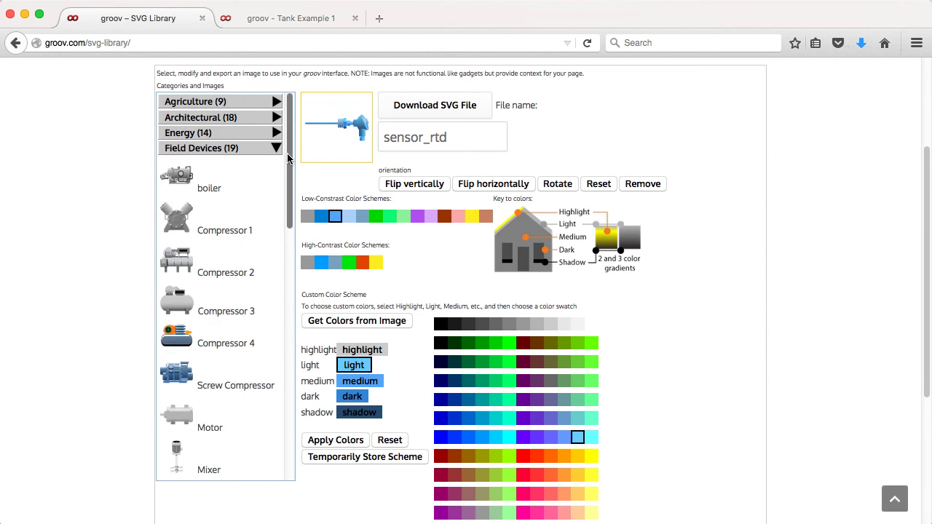
{"action": "scroll", "coordinate": [289, 167], "scroll_direction": "down", "scroll_amount": 1}
{"action": "left_click_drag", "start_coordinate": [288, 167], "coordinate": [211, 263]}
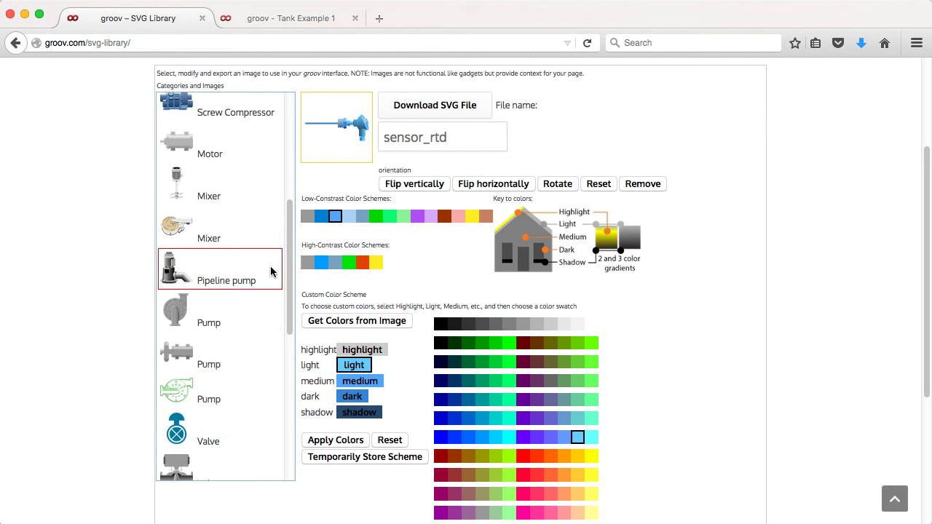
{"action": "left_click", "coordinate": [200, 313]}
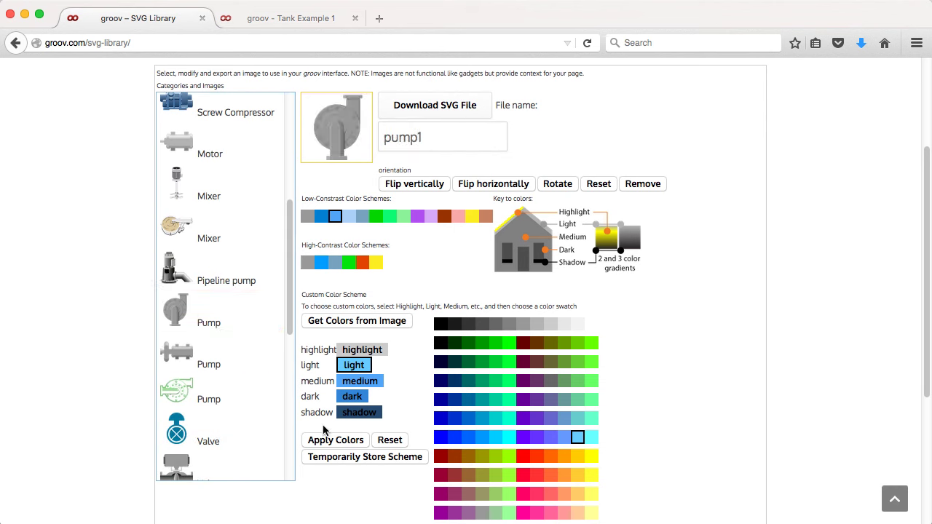
- Recolor the pump with the custom scheme, rotate it once and save it as pump1.svg
{"action": "left_click", "coordinate": [334, 444]}
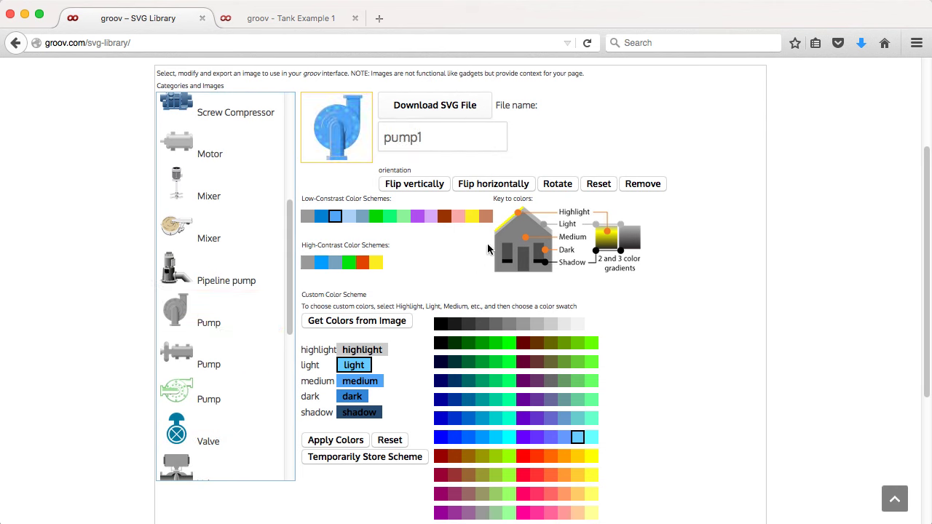
{"action": "left_click", "coordinate": [562, 189]}
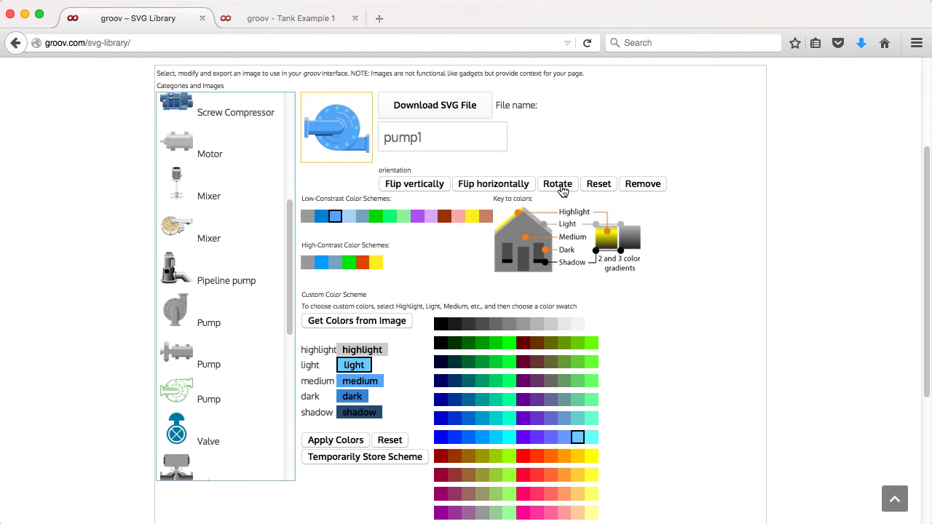
{"action": "left_click", "coordinate": [461, 105]}
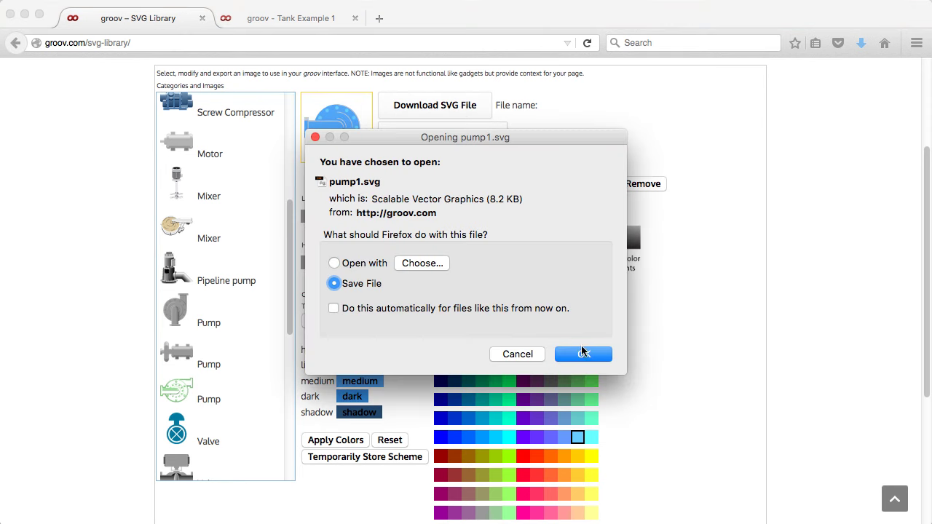
{"action": "left_click", "coordinate": [584, 353]}
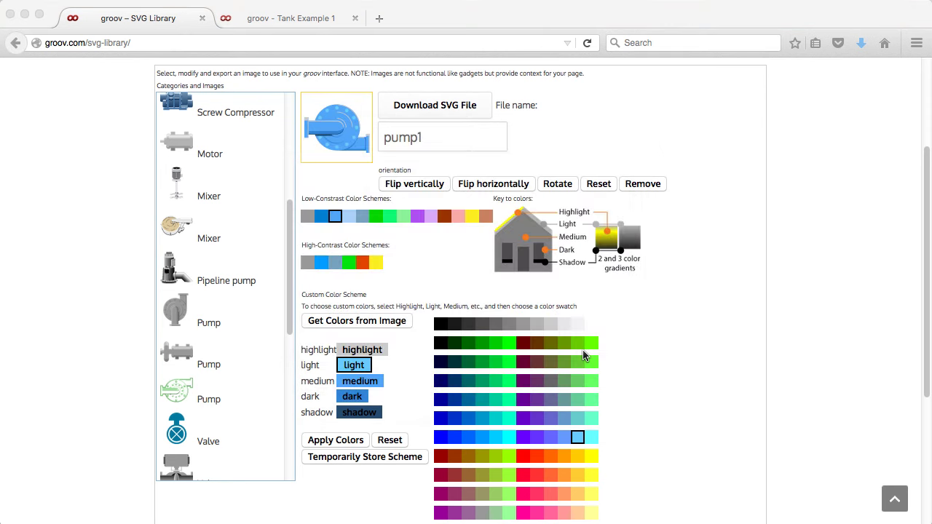
- Go to the open groov Tank Example 1 page and switch it to groov Build
{"action": "left_click", "coordinate": [292, 22]}
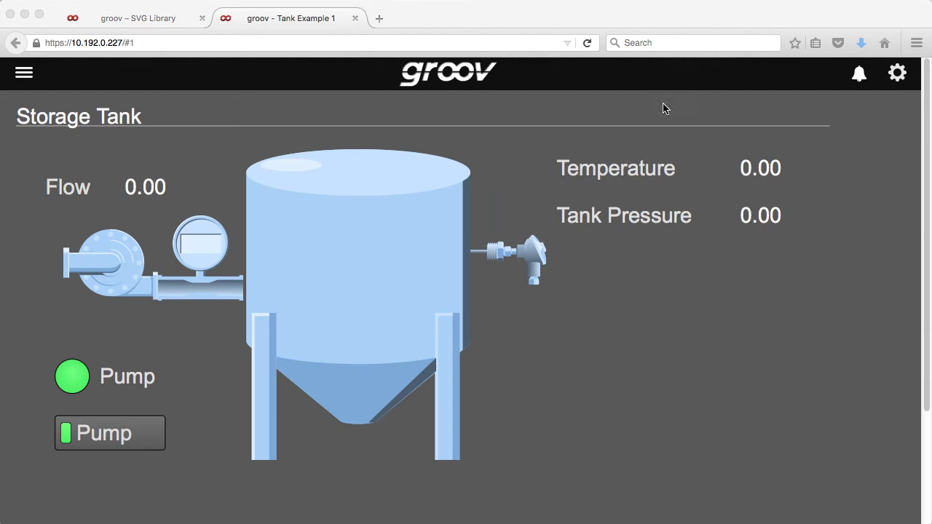
{"action": "left_click", "coordinate": [902, 81]}
{"action": "left_click", "coordinate": [901, 80]}
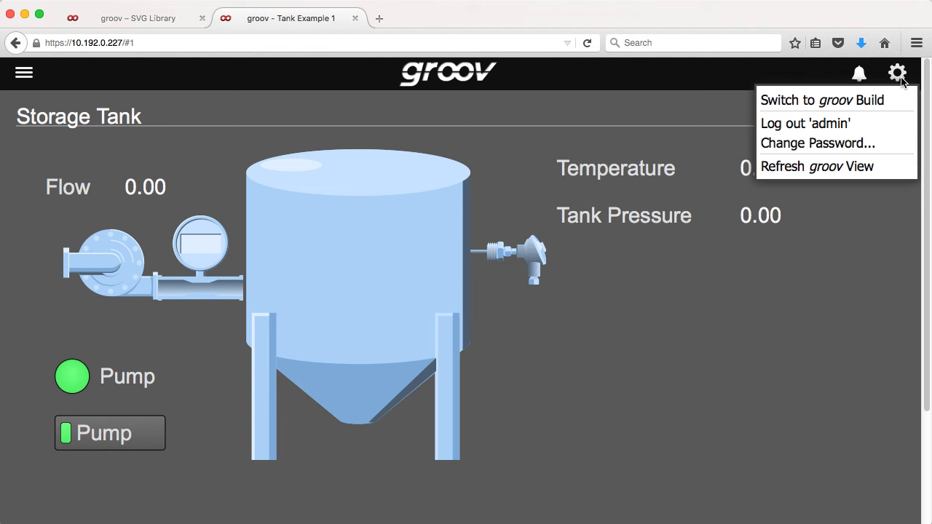
{"action": "left_click", "coordinate": [881, 101]}
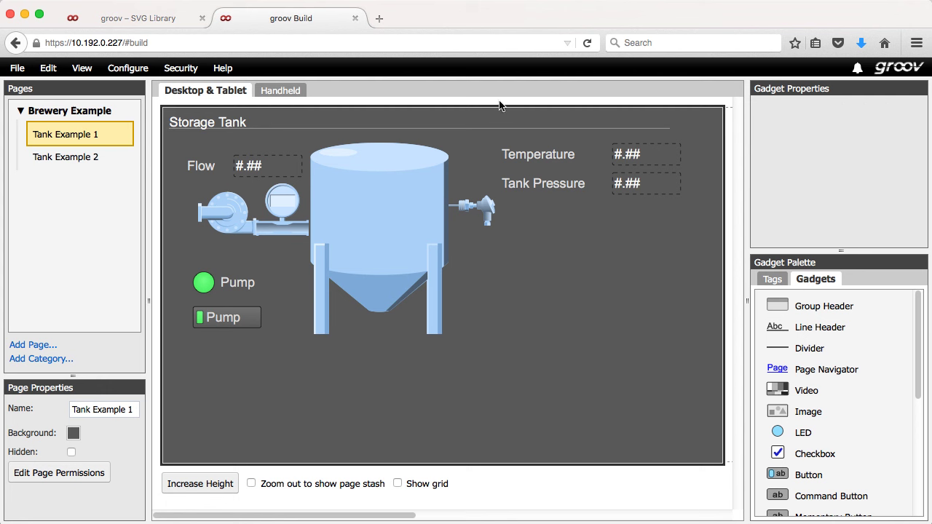
- Add flowmeter.svg, pump1.svg, sensor_rtd.svg and tank1_blue.svg from Downloads to the project's Image Library
{"action": "left_click", "coordinate": [142, 71]}
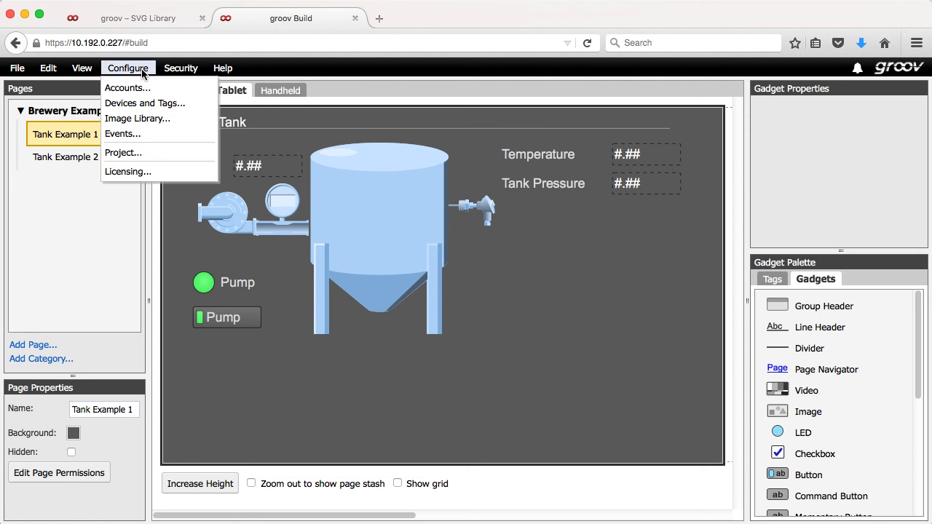
{"action": "left_click", "coordinate": [136, 118]}
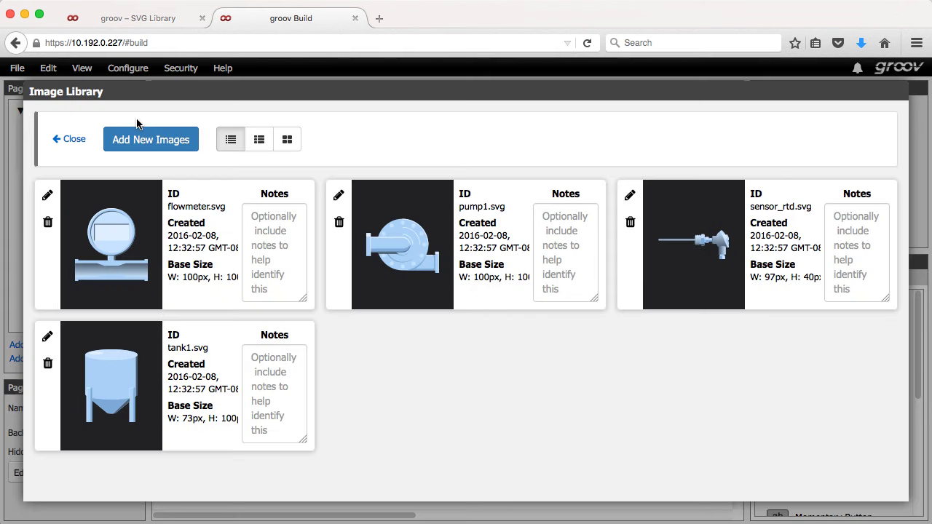
{"action": "left_click", "coordinate": [138, 143]}
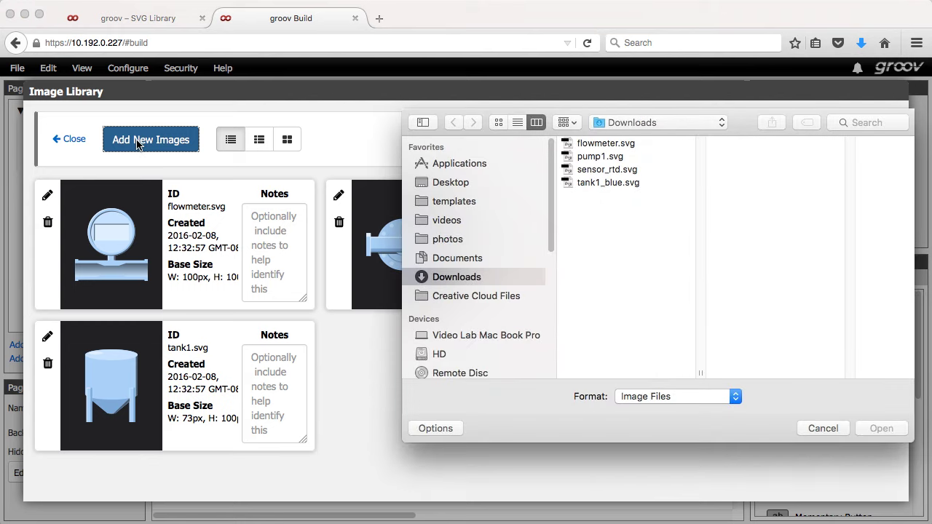
{"action": "left_click", "coordinate": [598, 145]}
{"action": "left_click", "coordinate": [591, 183], "text": "shift"}
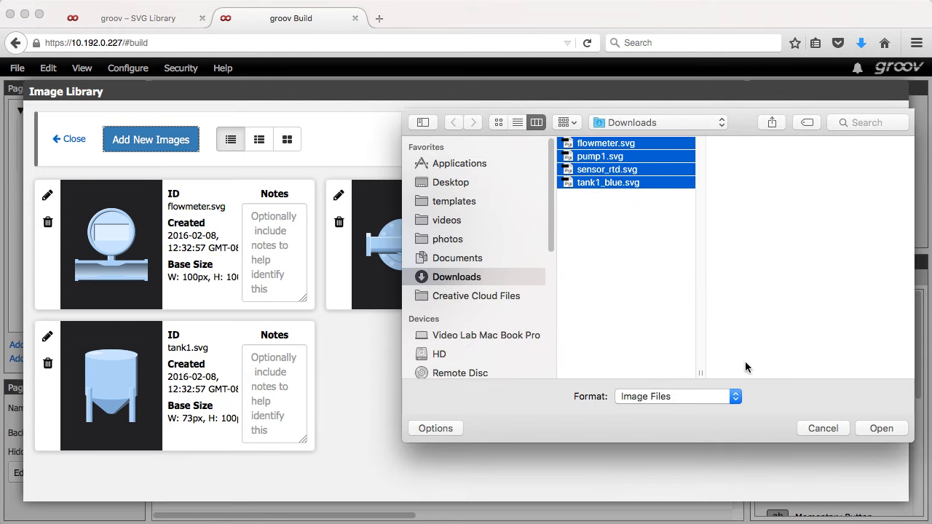
{"action": "left_click", "coordinate": [877, 430]}
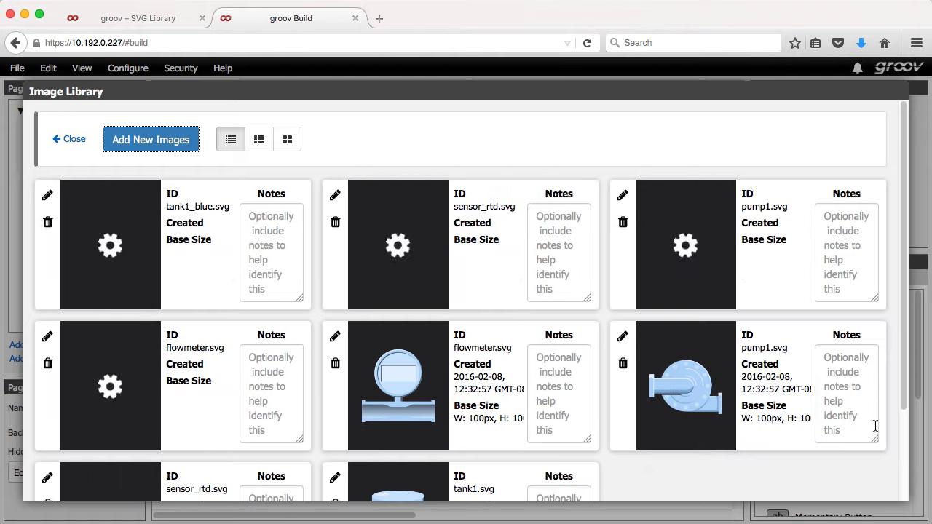
{"action": "left_click", "coordinate": [73, 139]}
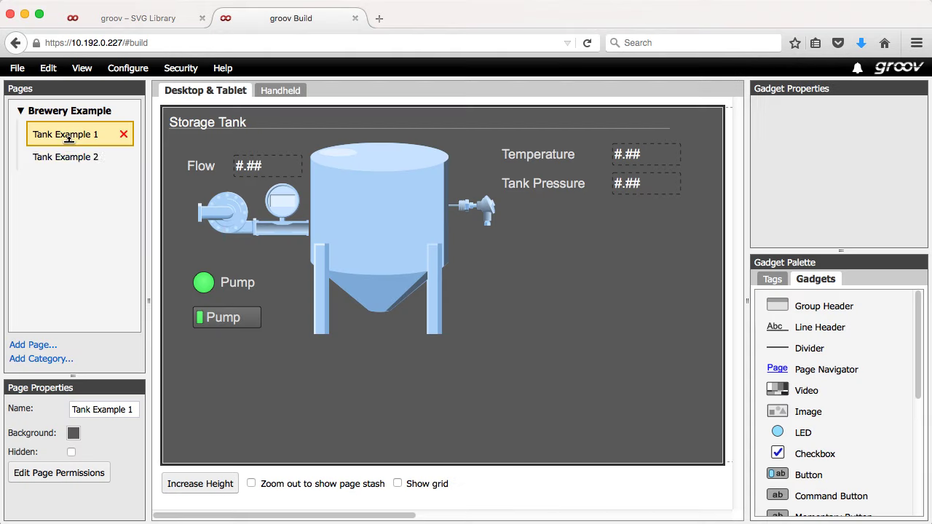
- Place an Image gadget on the Tank Example 2 page and assign it the tank1_blue.svg image
{"action": "left_click", "coordinate": [69, 156]}
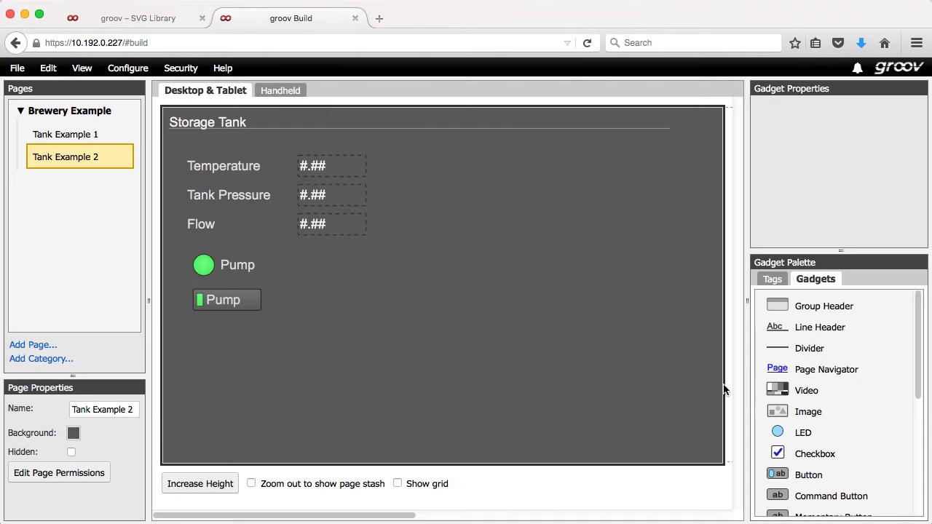
{"action": "left_click_drag", "start_coordinate": [793, 412], "coordinate": [446, 233]}
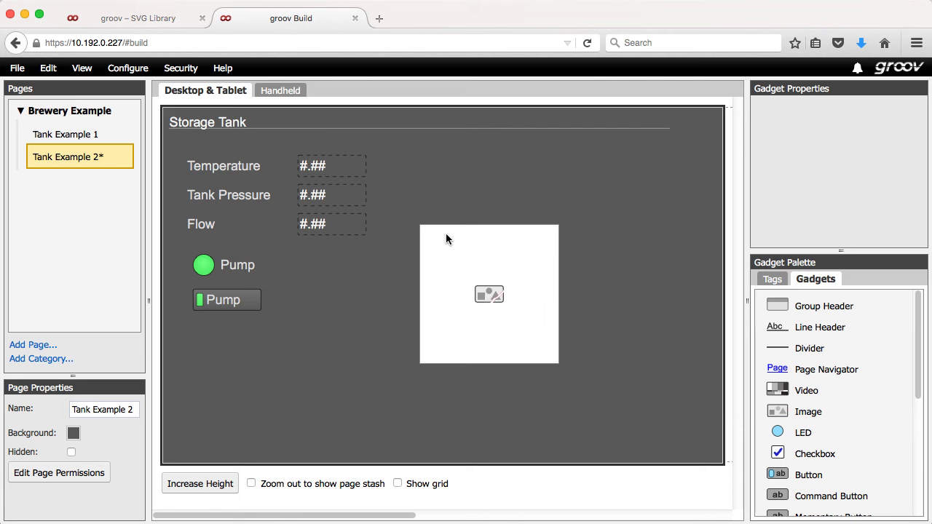
{"action": "left_click", "coordinate": [447, 236]}
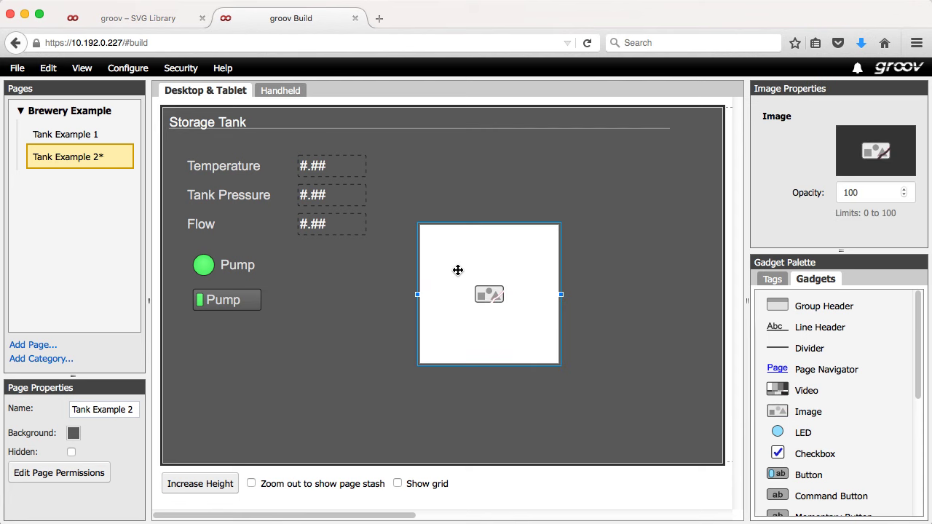
{"action": "left_click", "coordinate": [882, 150]}
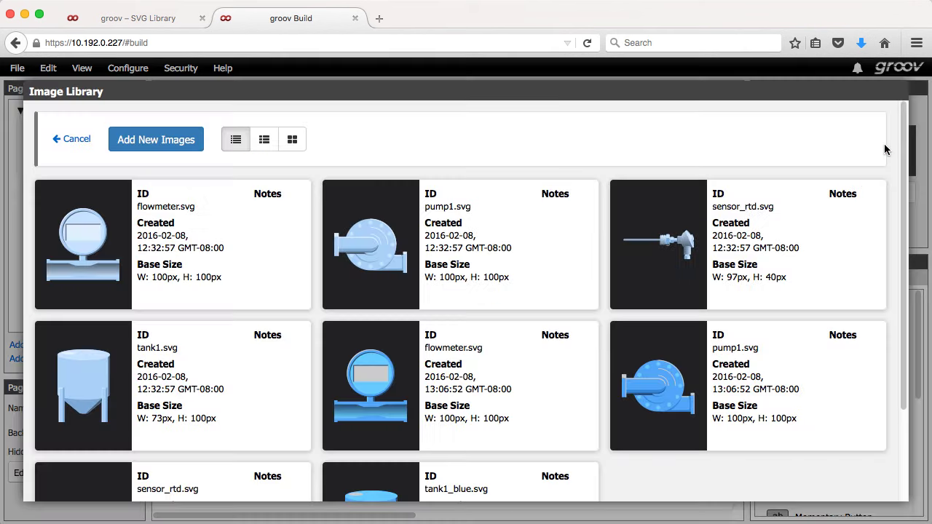
{"action": "left_click", "coordinate": [83, 386]}
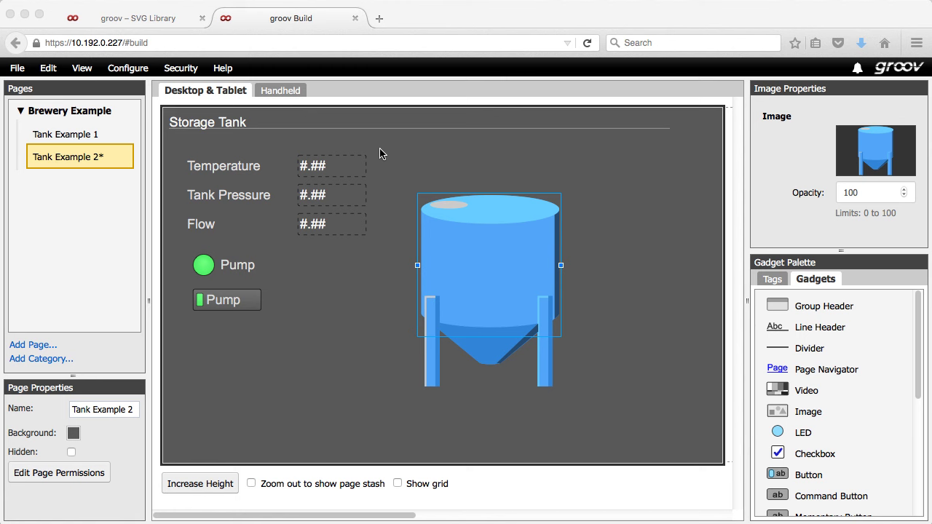
- Move the Temperature, Tank Pressure and Flow gadgets to the page's right side and shift both Pump gadgets slightly down
{"action": "left_click_drag", "start_coordinate": [385, 159], "coordinate": [289, 237]}
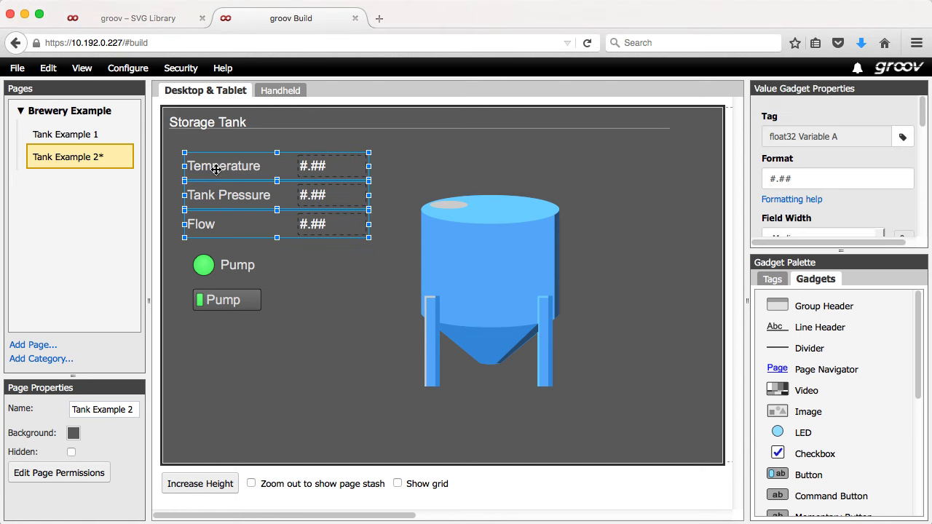
{"action": "left_click_drag", "start_coordinate": [211, 168], "coordinate": [549, 168]}
{"action": "left_click_drag", "start_coordinate": [333, 241], "coordinate": [242, 316]}
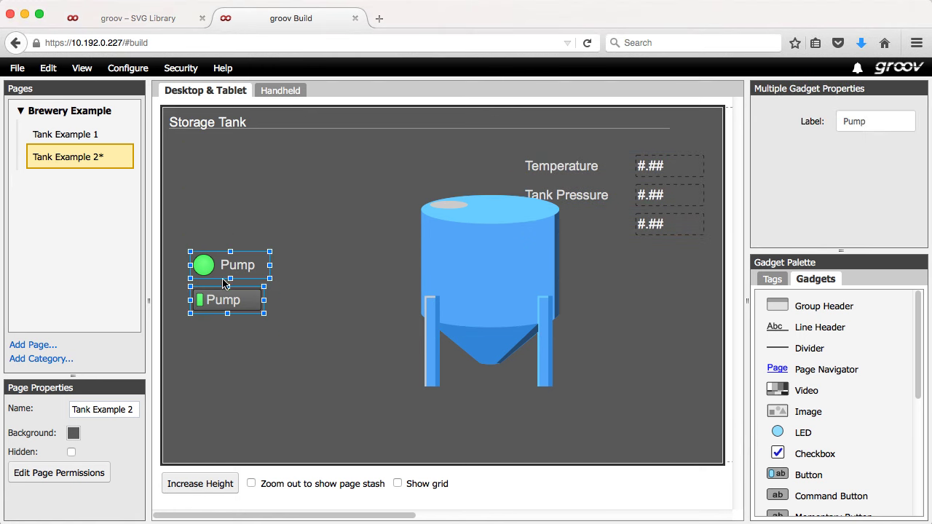
{"action": "left_click_drag", "start_coordinate": [225, 285], "coordinate": [226, 320]}
- Shrink the tank image, move it near the Pump gadgets and align the three value gadgets beside its right edge
{"action": "left_click_drag", "start_coordinate": [534, 279], "coordinate": [377, 247]}
{"action": "left_click_drag", "start_coordinate": [337, 218], "coordinate": [357, 224]}
{"action": "left_click_drag", "start_coordinate": [480, 146], "coordinate": [714, 244]}
{"action": "left_click_drag", "start_coordinate": [553, 226], "coordinate": [472, 232]}
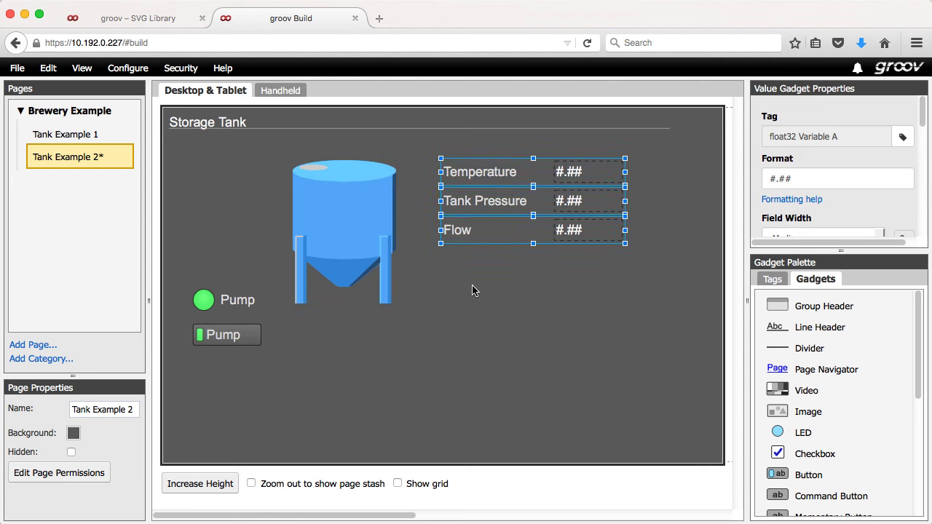
{"action": "left_click", "coordinate": [472, 290]}
- Add an Image gadget below the Flow value and assign it the darker blue sensor_rtd.svg image
{"action": "left_click_drag", "start_coordinate": [801, 411], "coordinate": [465, 279]}
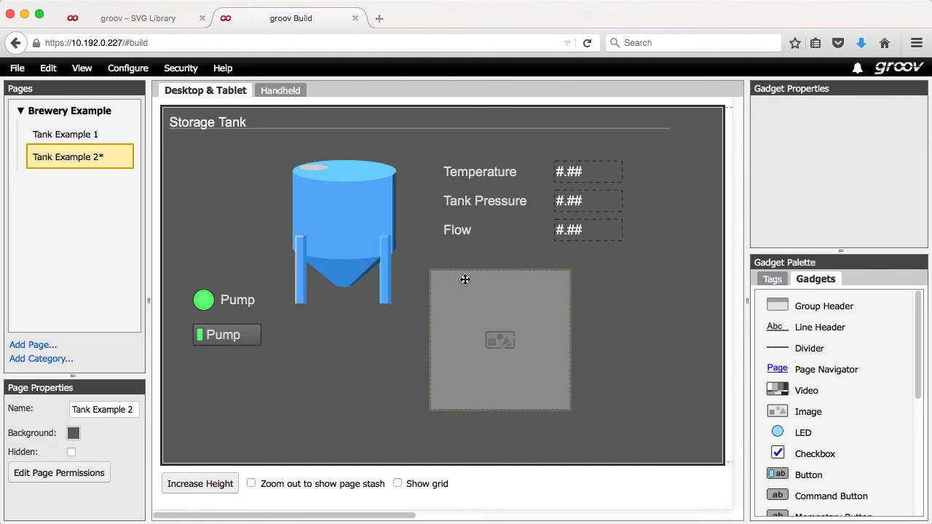
{"action": "left_click", "coordinate": [500, 339]}
{"action": "left_click", "coordinate": [838, 155]}
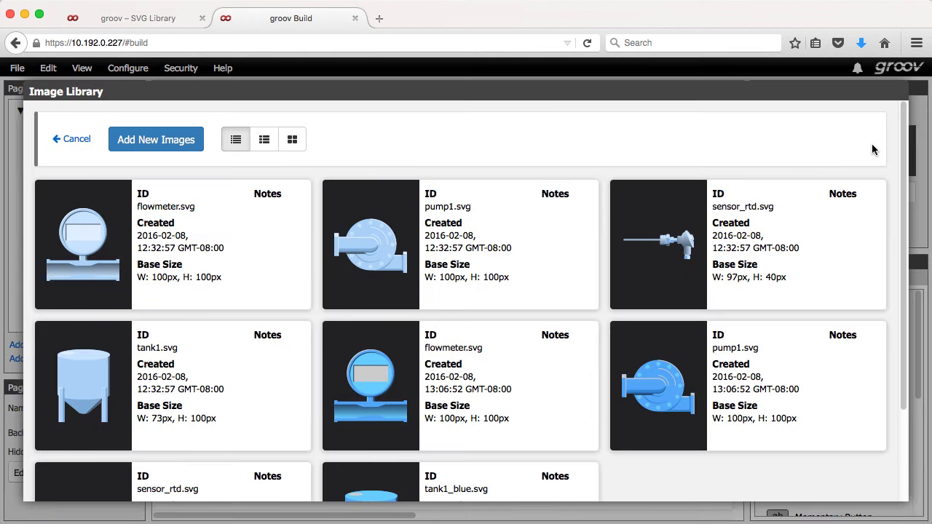
{"action": "scroll", "coordinate": [695, 333], "scroll_direction": "down", "scroll_amount": 3}
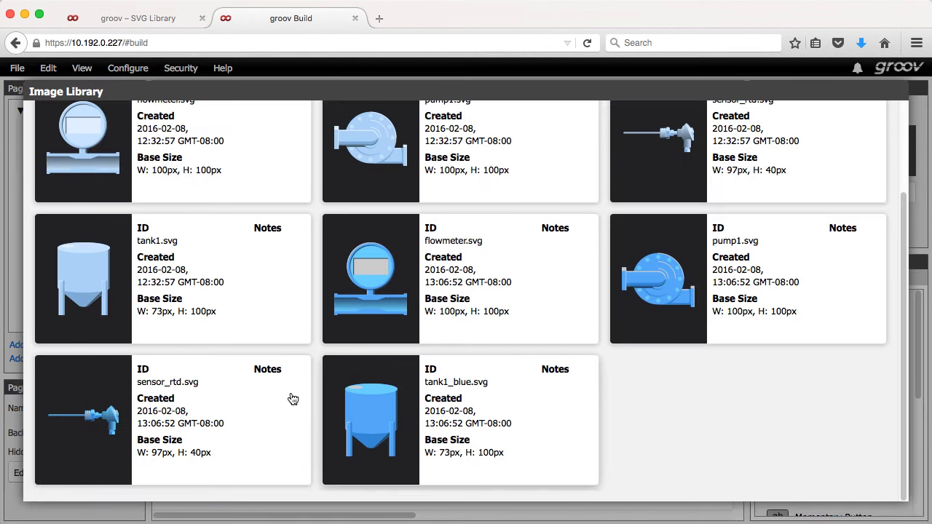
{"action": "left_click", "coordinate": [100, 431]}
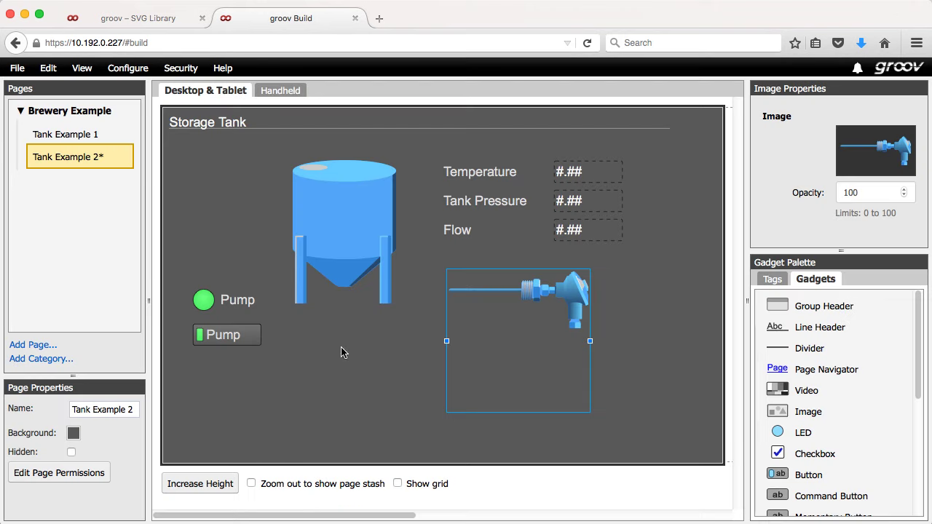
- Shrink the sensor image, place it at the tank's right wall and send it behind the tank
{"action": "left_click_drag", "start_coordinate": [479, 281], "coordinate": [406, 209]}
{"action": "right_click", "coordinate": [406, 210]}
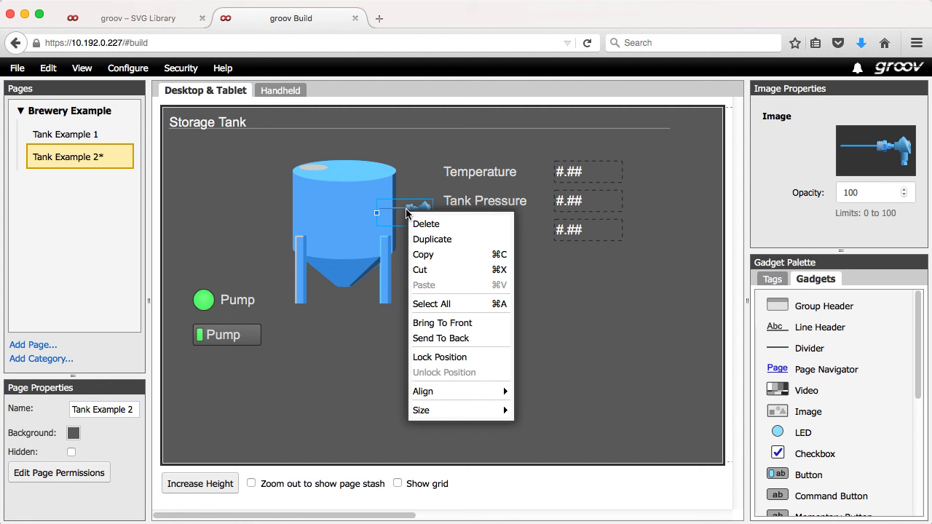
{"action": "left_click", "coordinate": [431, 338]}
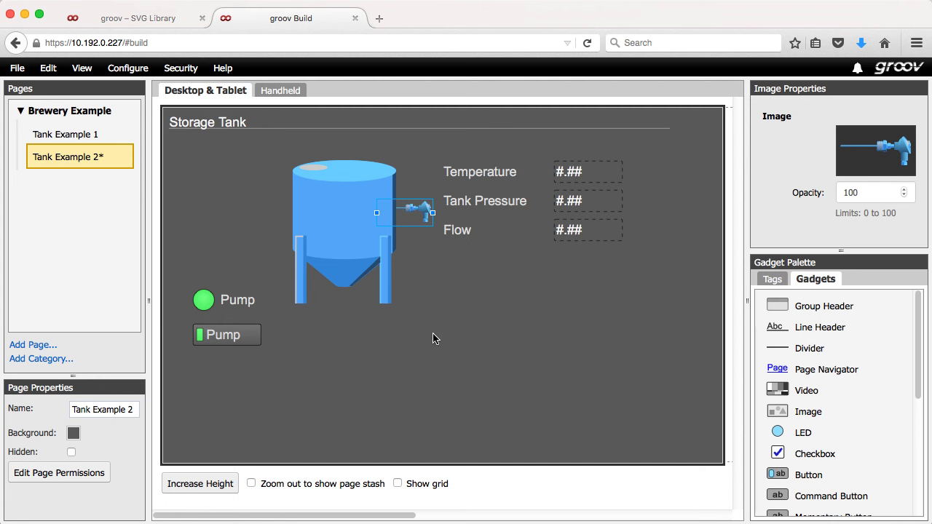
- Add an Image gadget with the darker blue flowmeter.svg, shrink it and attach it to the tank's upper left side
{"action": "left_click_drag", "start_coordinate": [798, 411], "coordinate": [466, 309]}
{"action": "left_click", "coordinate": [509, 364]}
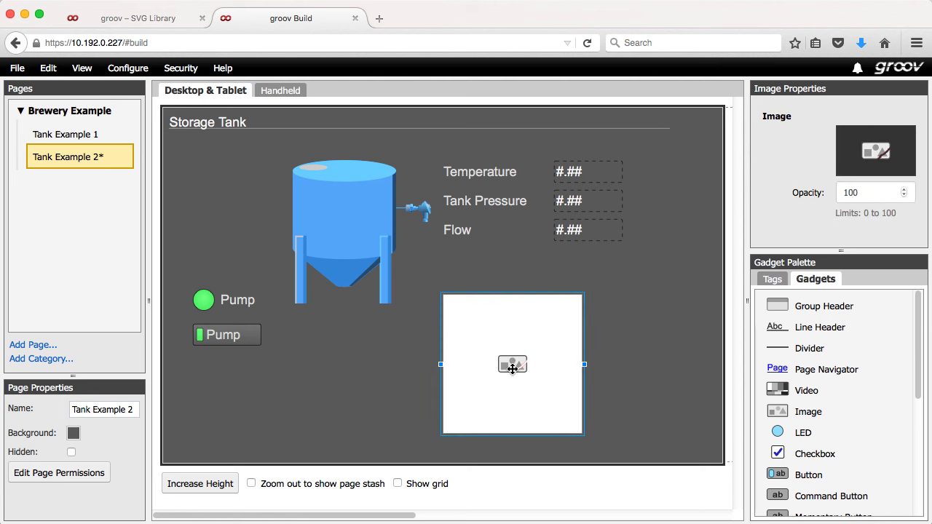
{"action": "left_click", "coordinate": [872, 149]}
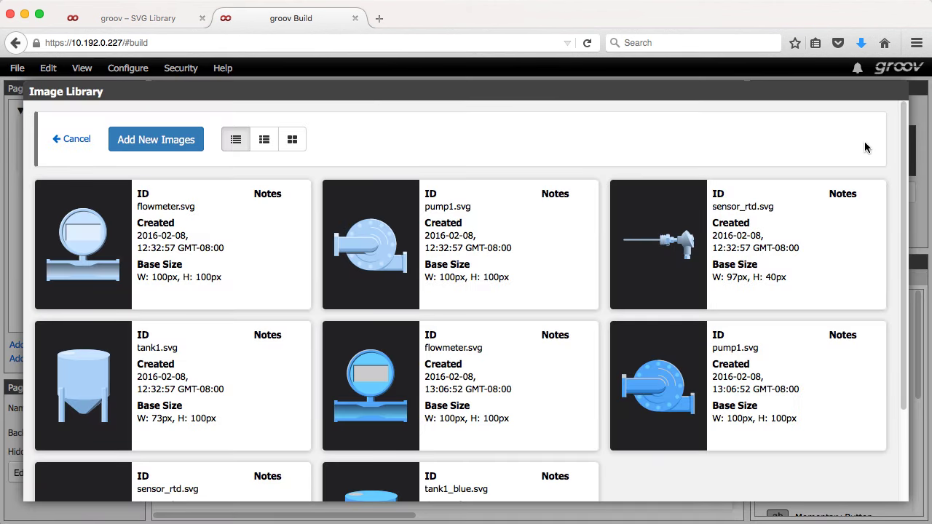
{"action": "left_click_drag", "start_coordinate": [905, 140], "coordinate": [907, 235]}
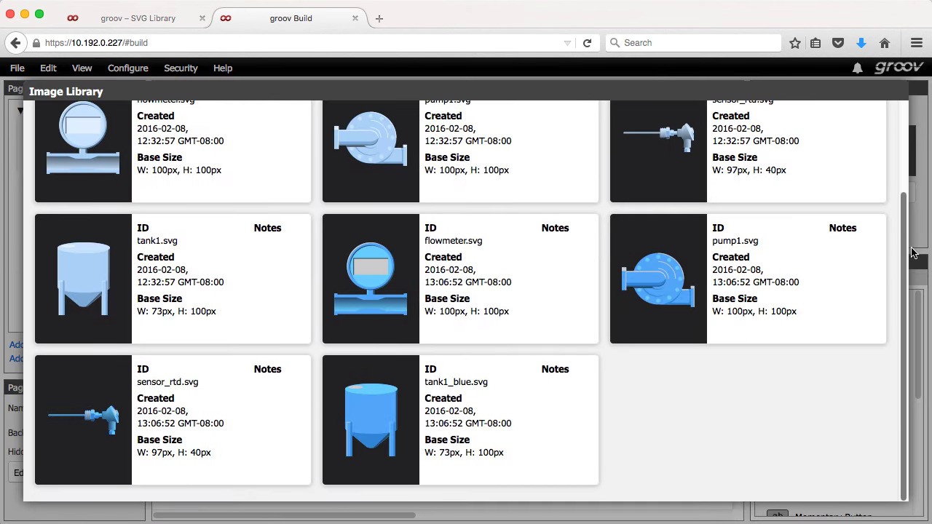
{"action": "left_click", "coordinate": [421, 266]}
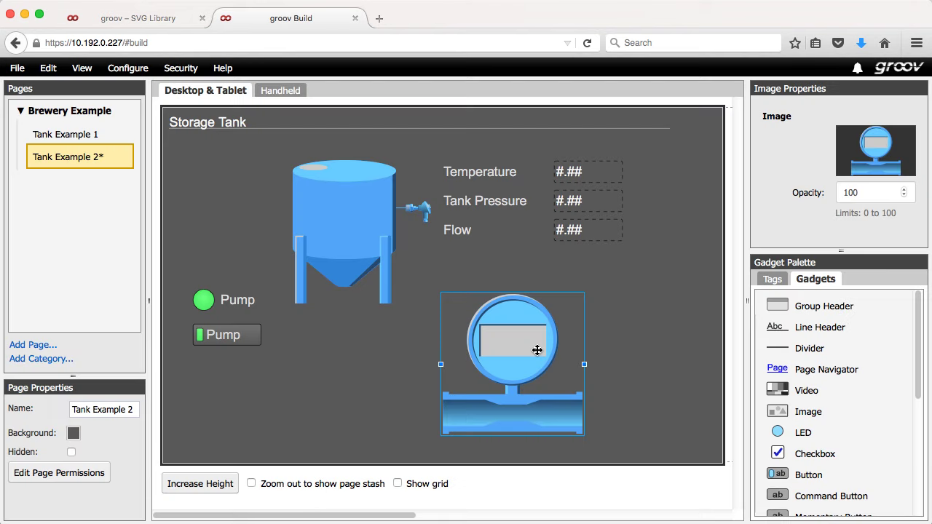
{"action": "left_click_drag", "start_coordinate": [585, 365], "coordinate": [287, 209]}
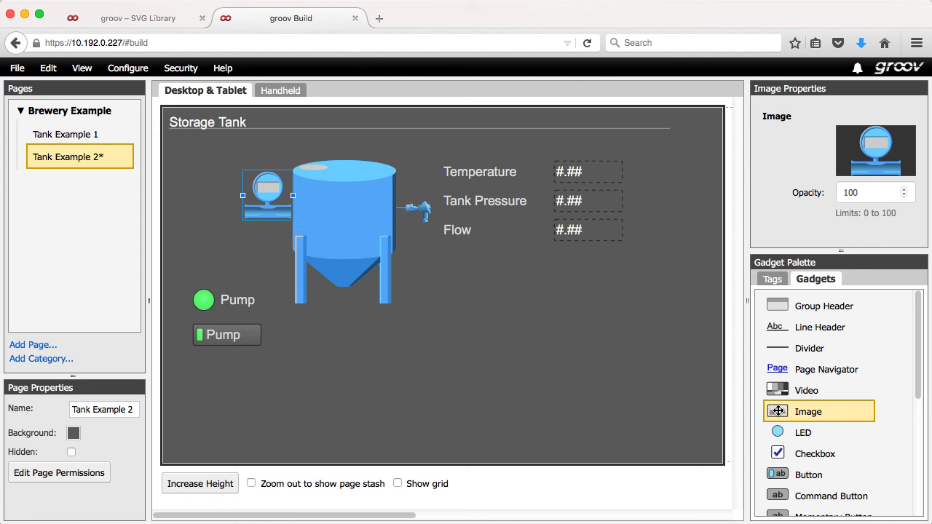
- Add an Image gadget with the darker blue pump1.svg, shrink it and attach it to the flowmeter's left end
{"action": "left_click_drag", "start_coordinate": [777, 411], "coordinate": [482, 296]}
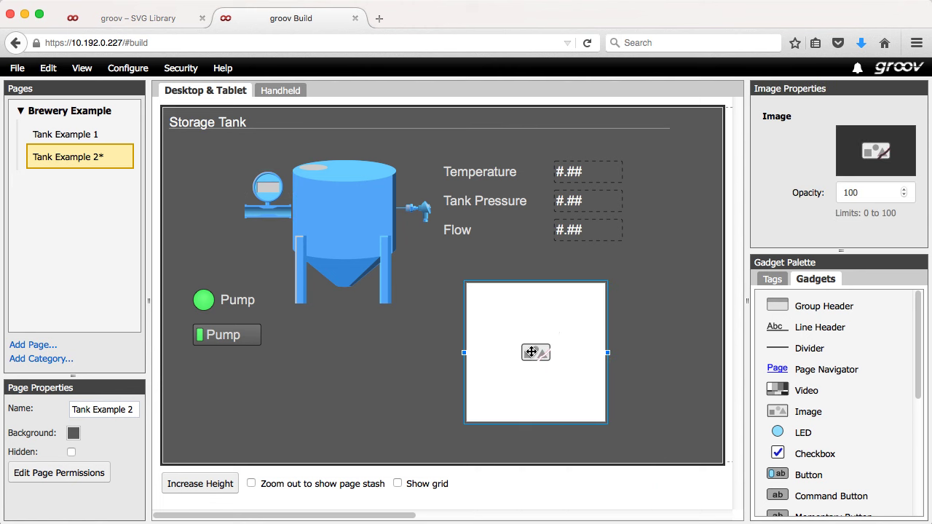
{"action": "left_click", "coordinate": [888, 148]}
{"action": "scroll", "coordinate": [908, 159], "scroll_direction": "down", "scroll_amount": 2}
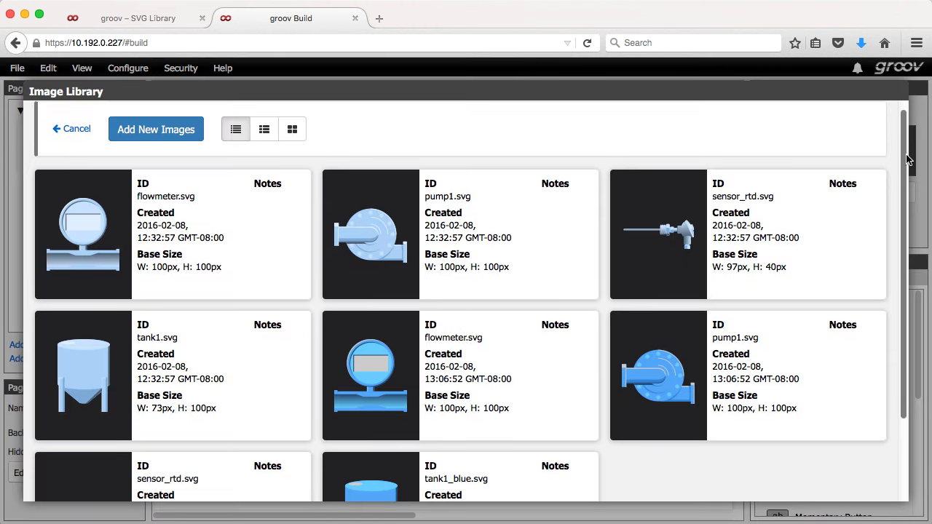
{"action": "scroll", "coordinate": [908, 158], "scroll_direction": "down", "scroll_amount": 2}
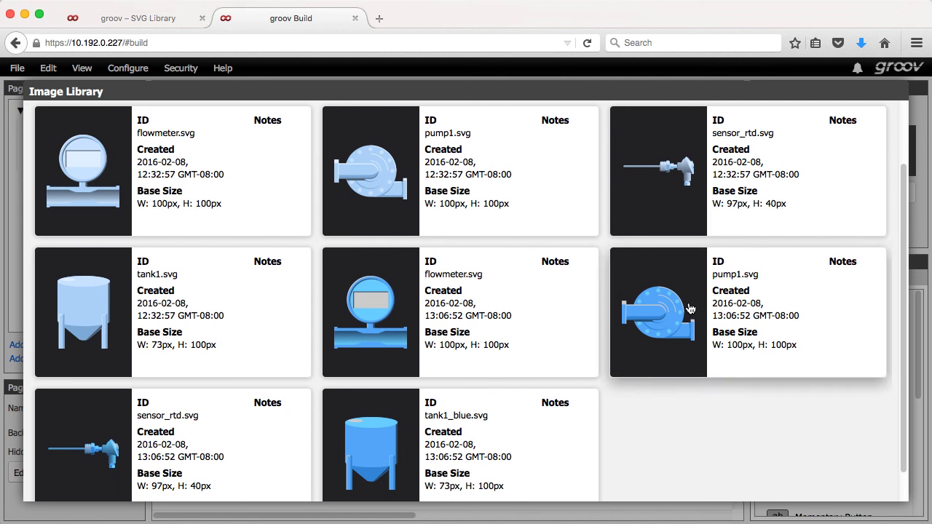
{"action": "left_click", "coordinate": [690, 309]}
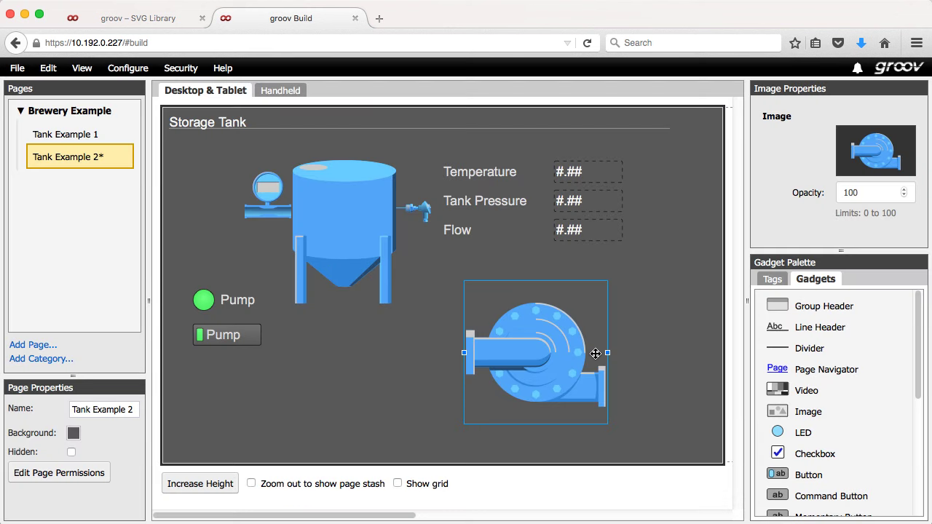
{"action": "left_click_drag", "start_coordinate": [608, 354], "coordinate": [230, 198]}
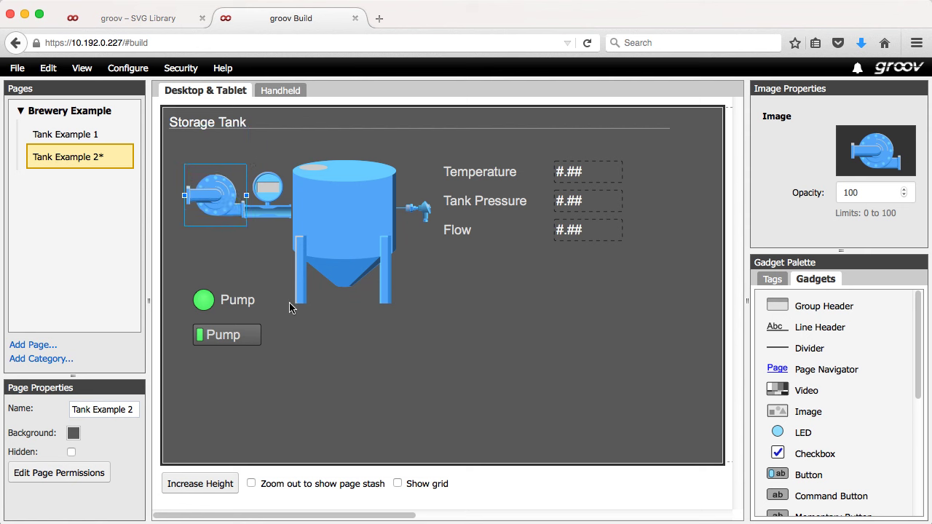
- Move the Pump indicator and Pump button together slightly lower on the desktop layout
{"action": "left_click_drag", "start_coordinate": [275, 291], "coordinate": [187, 348]}
{"action": "left_click_drag", "start_coordinate": [241, 329], "coordinate": [243, 347]}
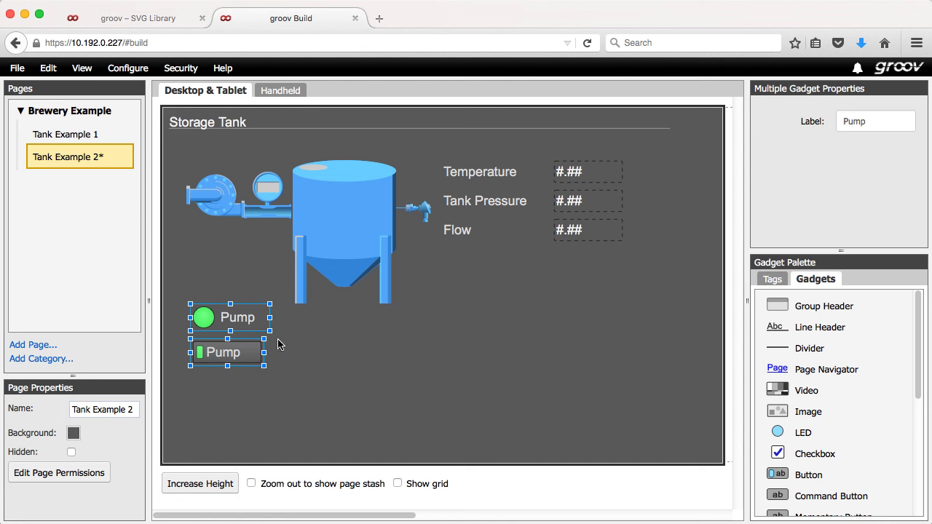
{"action": "left_click", "coordinate": [350, 359]}
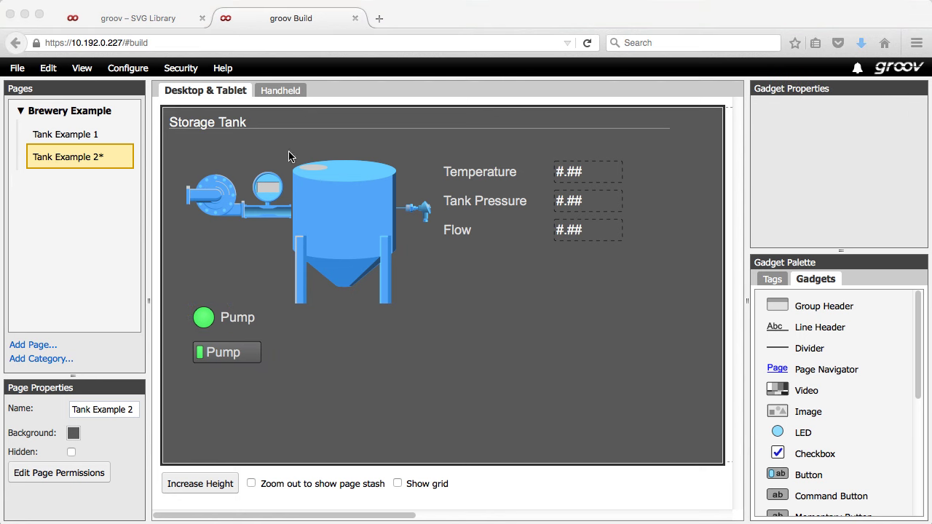
- In the Handheld layout, move the three value gadgets and both Pump gadgets into the empty area beside the page
{"action": "left_click", "coordinate": [281, 92]}
{"action": "left_click_drag", "start_coordinate": [196, 163], "coordinate": [474, 186]}
{"action": "left_click_drag", "start_coordinate": [239, 343], "coordinate": [245, 197]}
{"action": "left_click_drag", "start_coordinate": [266, 294], "coordinate": [174, 350]}
{"action": "left_click_drag", "start_coordinate": [224, 298], "coordinate": [473, 278]}
- Place the tank mid-page on the handheld layout, with the sensor at its right wall and the flowmeter at its upper left side
{"action": "left_click_drag", "start_coordinate": [207, 201], "coordinate": [281, 310]}
{"action": "left_click_drag", "start_coordinate": [276, 447], "coordinate": [343, 312]}
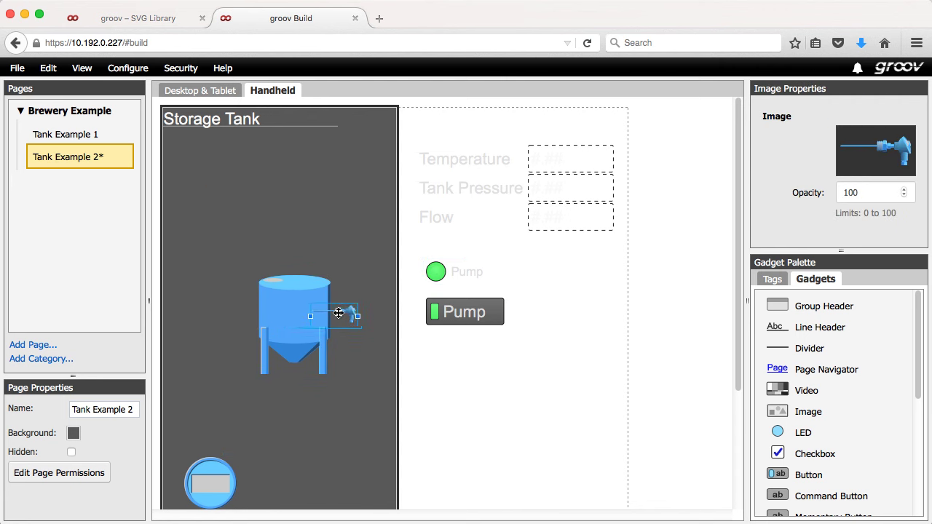
{"action": "left_click_drag", "start_coordinate": [205, 485], "coordinate": [236, 285]}
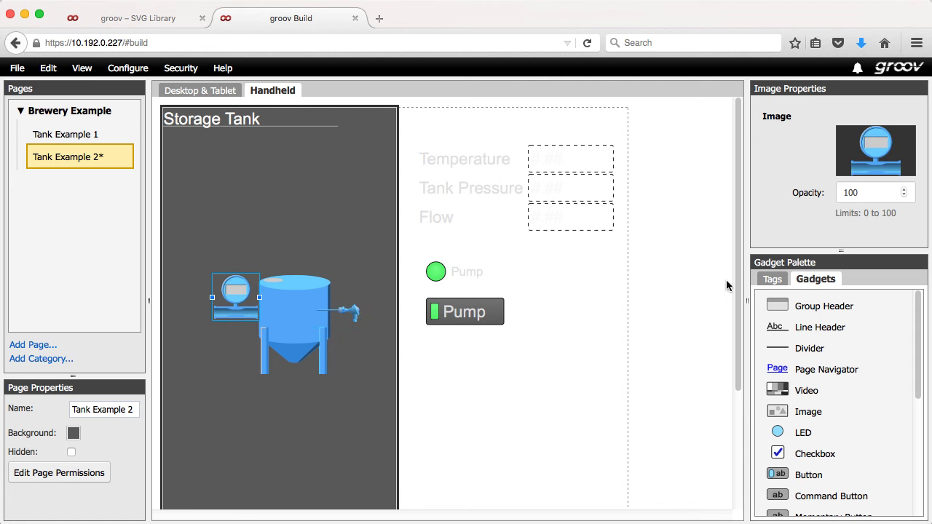
- Bring the pump image up from the bottom of the handheld page and attach it to the flowmeter's left end
{"action": "scroll", "coordinate": [728, 284], "scroll_direction": "down", "scroll_amount": 3}
{"action": "left_click_drag", "start_coordinate": [204, 495], "coordinate": [183, 167]}
{"action": "left_click_drag", "start_coordinate": [233, 197], "coordinate": [197, 191]}
{"action": "scroll", "coordinate": [238, 239], "scroll_direction": "up", "scroll_amount": 2}
{"action": "left_click", "coordinate": [238, 239]}
{"action": "left_click_drag", "start_coordinate": [238, 239], "coordinate": [209, 244]}
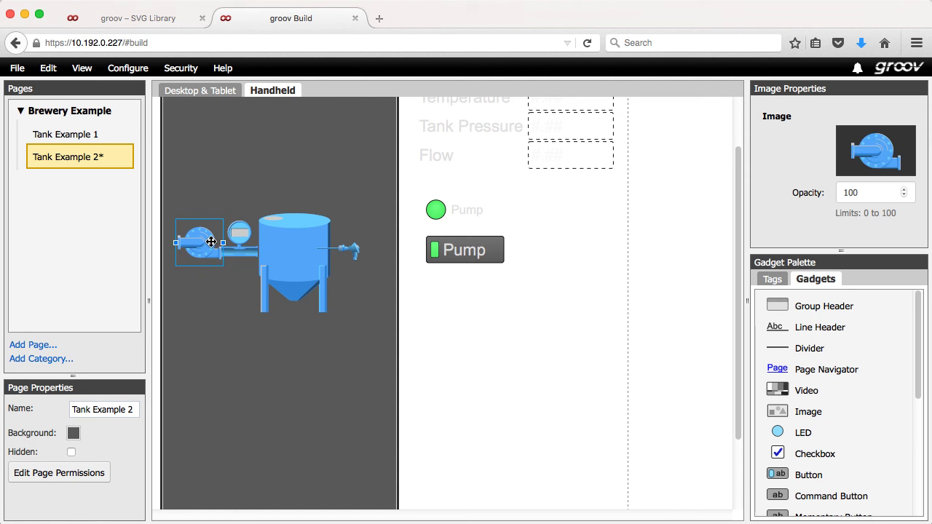
- Move both Pump gadgets back onto the handheld page below the pump image, and the three value gadgets below the Storage Tank header
{"action": "left_click_drag", "start_coordinate": [528, 195], "coordinate": [423, 266]}
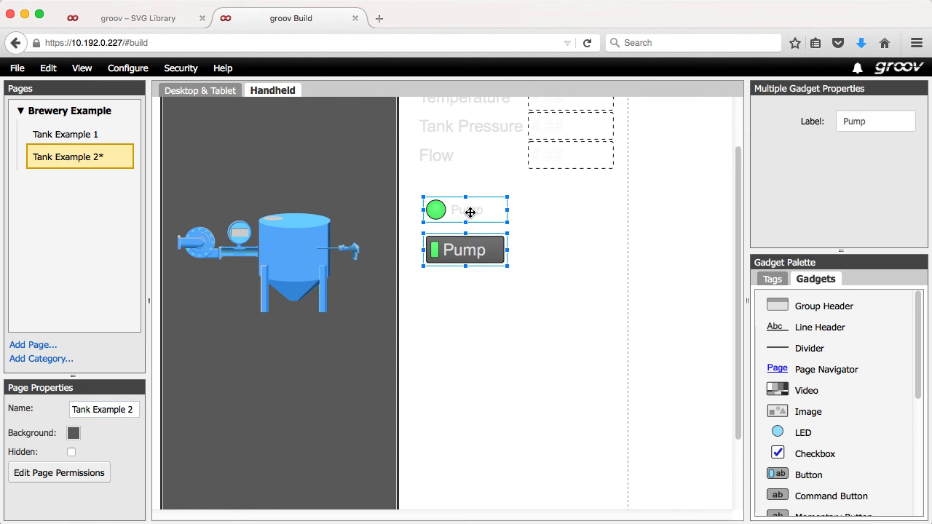
{"action": "left_click_drag", "start_coordinate": [471, 210], "coordinate": [221, 290]}
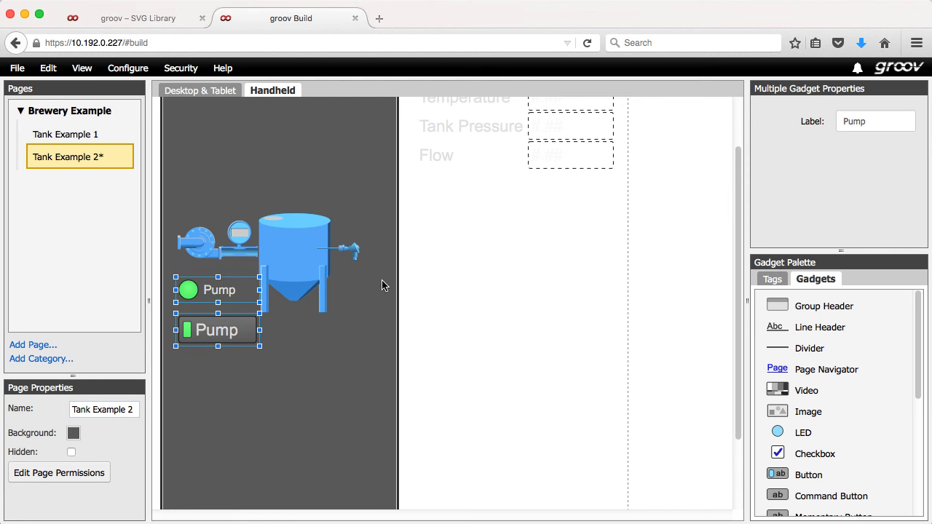
{"action": "scroll", "coordinate": [383, 287], "scroll_direction": "up", "scroll_amount": 2}
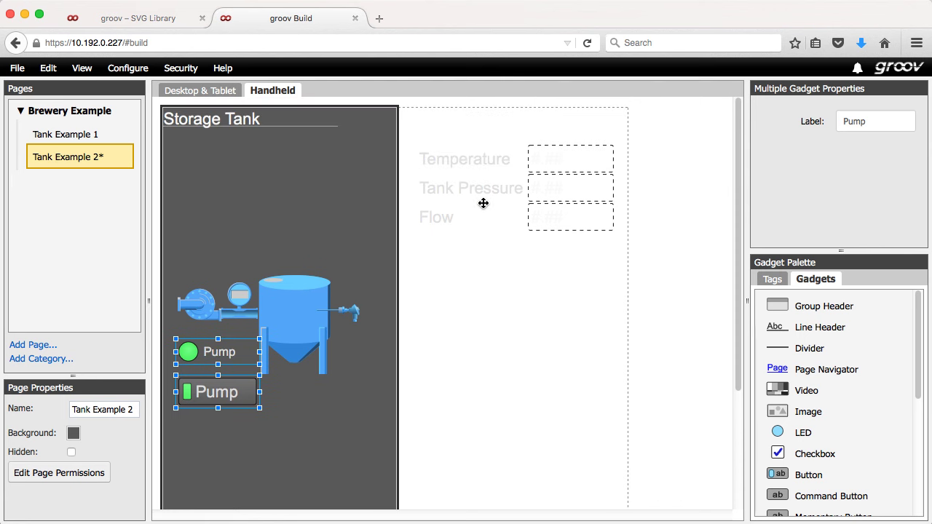
{"action": "left_click_drag", "start_coordinate": [405, 139], "coordinate": [618, 235]}
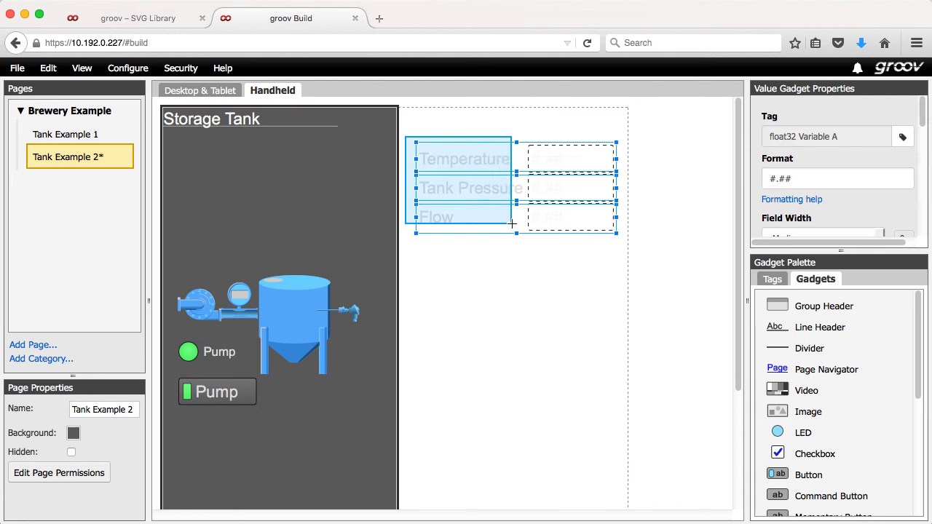
{"action": "left_click_drag", "start_coordinate": [523, 175], "coordinate": [292, 163]}
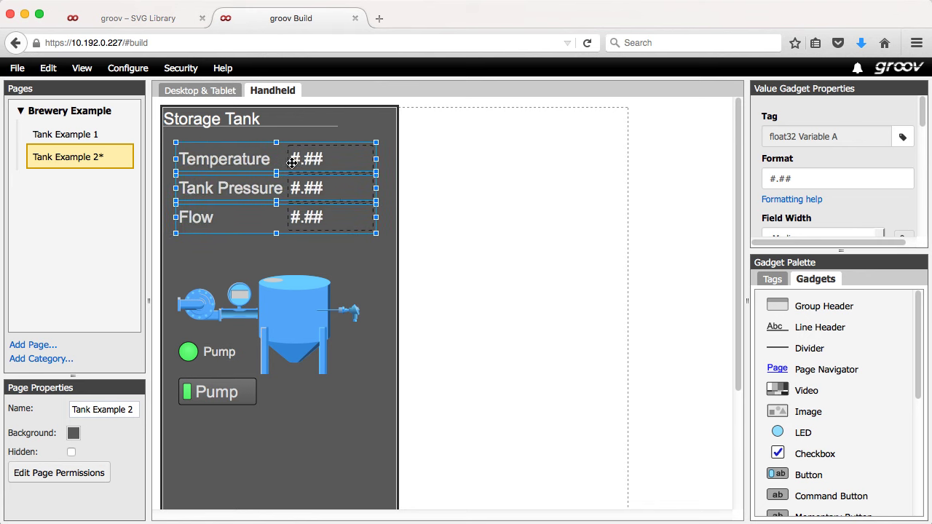
- Save all changes and switch to groov View to show the finished Storage Tank page
{"action": "left_click", "coordinate": [11, 73]}
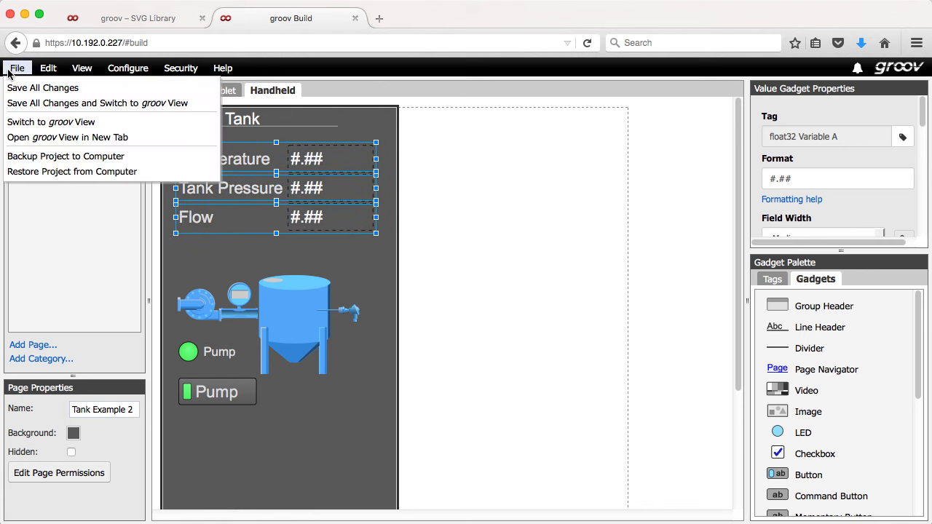
{"action": "left_click", "coordinate": [20, 105]}
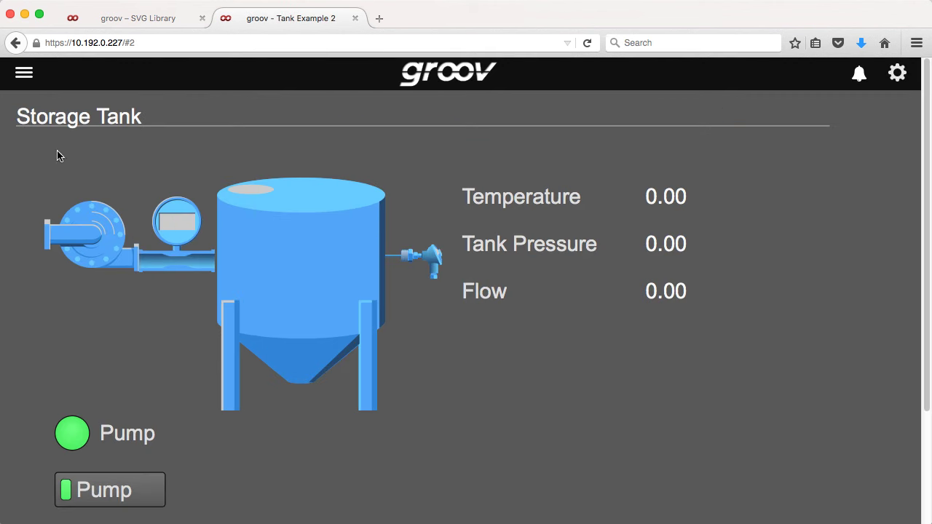
{"action": "mouse_move", "coordinate": [929, 518]}
{"action": "left_mouse_down"}
{"action": "mouse_move", "coordinate": [707, 420]}
{"action": "mouse_move", "coordinate": [406, 320]}
{"action": "mouse_move", "coordinate": [422, 337]}
{"action": "mouse_move", "coordinate": [684, 444]}
{"action": "mouse_move", "coordinate": [929, 518]}
{"action": "left_mouse_up"}
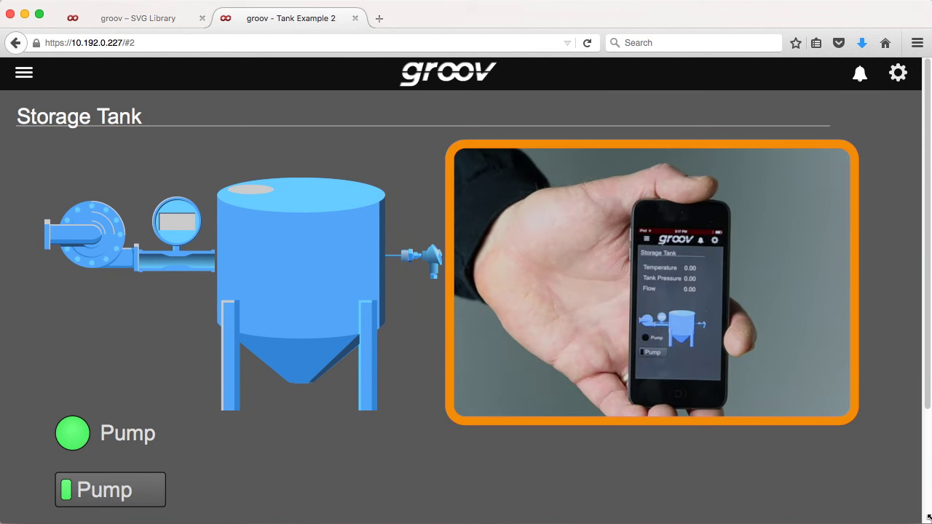